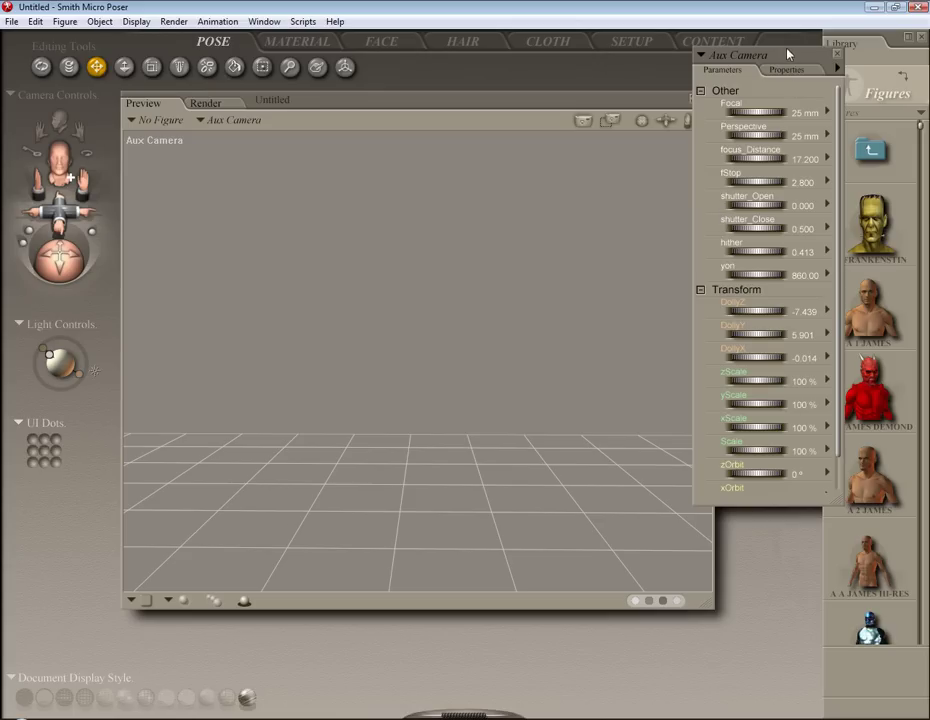
# Load the A 1 JAMES figure from the Figures library into the scene.
pyautogui.moveTo(775, 59); pyautogui.dragTo(791, 64)
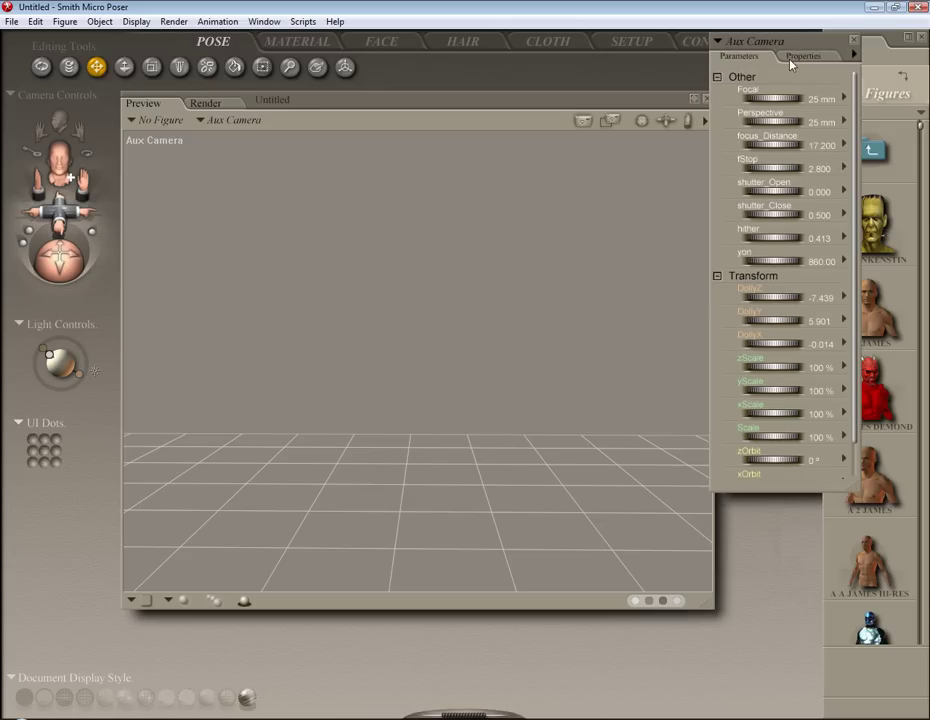
pyautogui.click(882, 322)
pyautogui.doubleClick(882, 322)
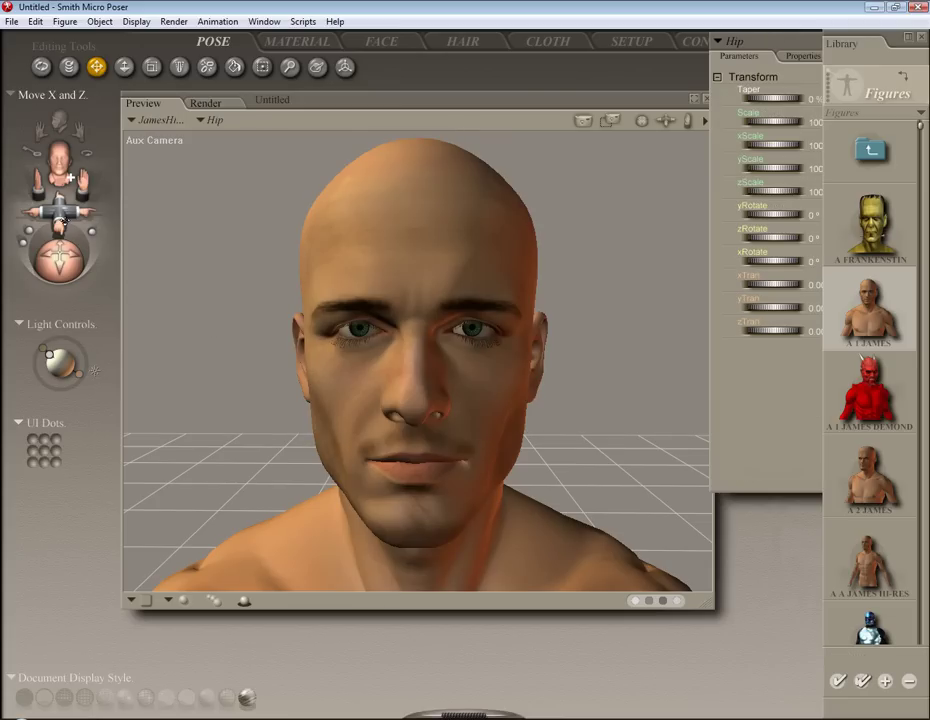
pyautogui.moveTo(62, 224); pyautogui.dragTo(52, 255)
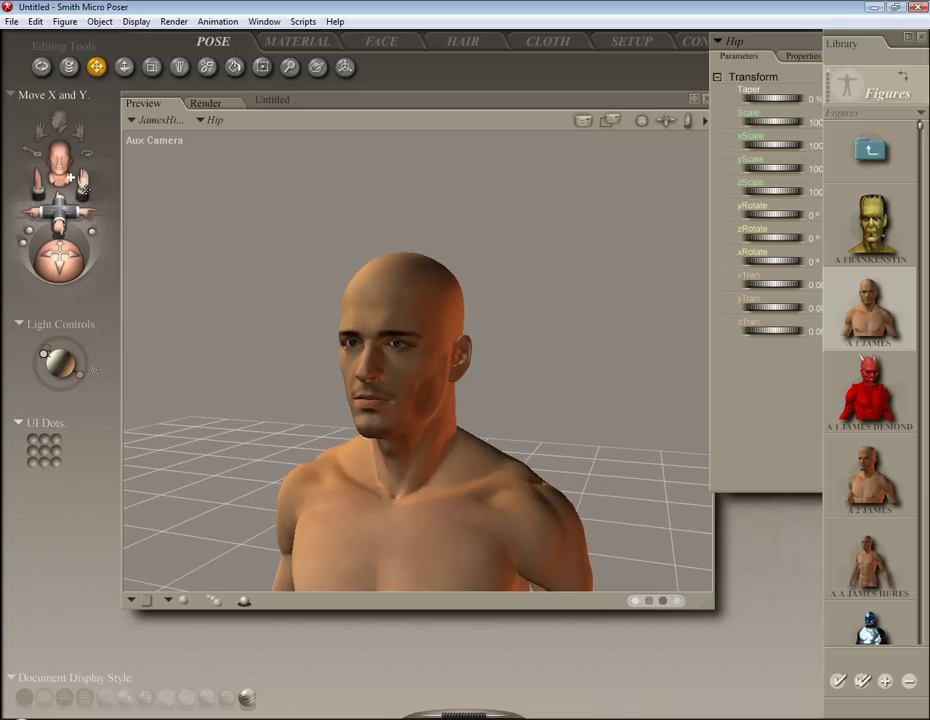
pyautogui.moveTo(83, 180); pyautogui.dragTo(91, 163)
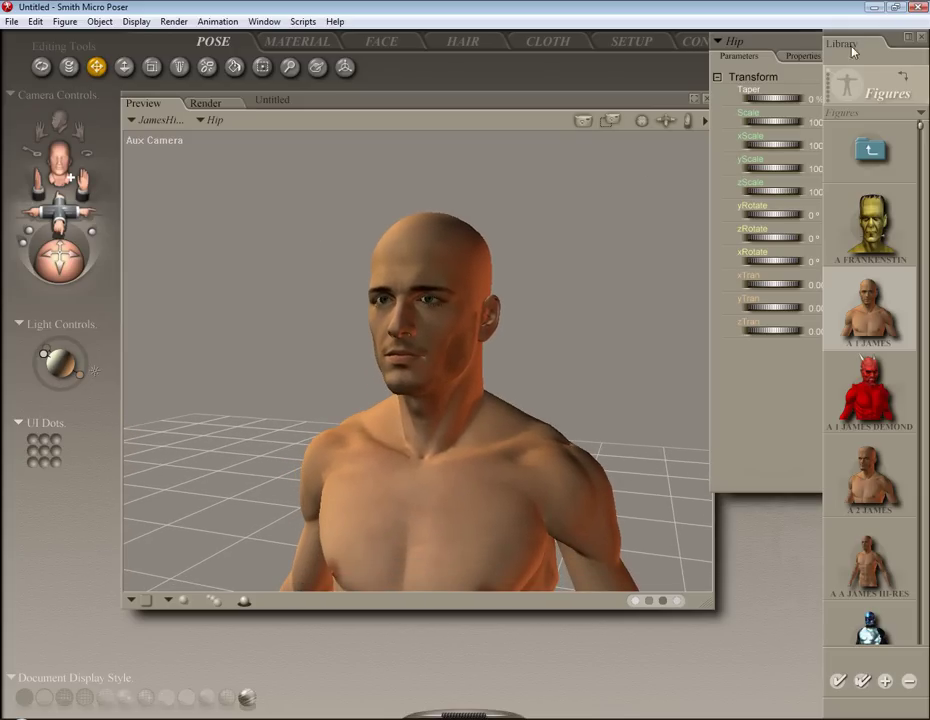
# Create a new folder named james head on the Windows desktop.
pyautogui.click(872, 8)
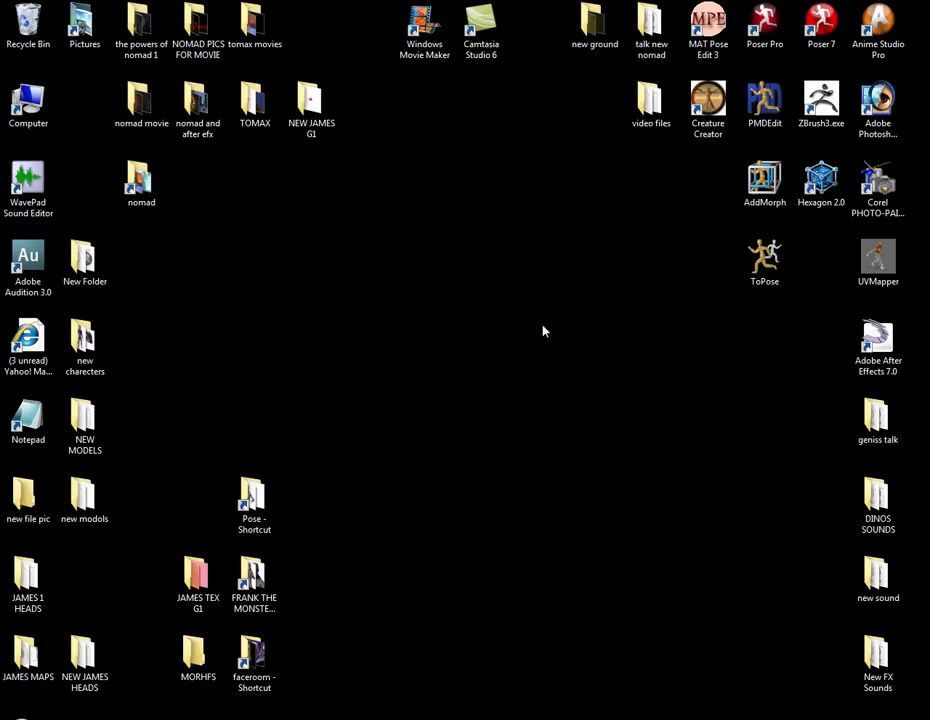
pyautogui.rightClick(390, 353)
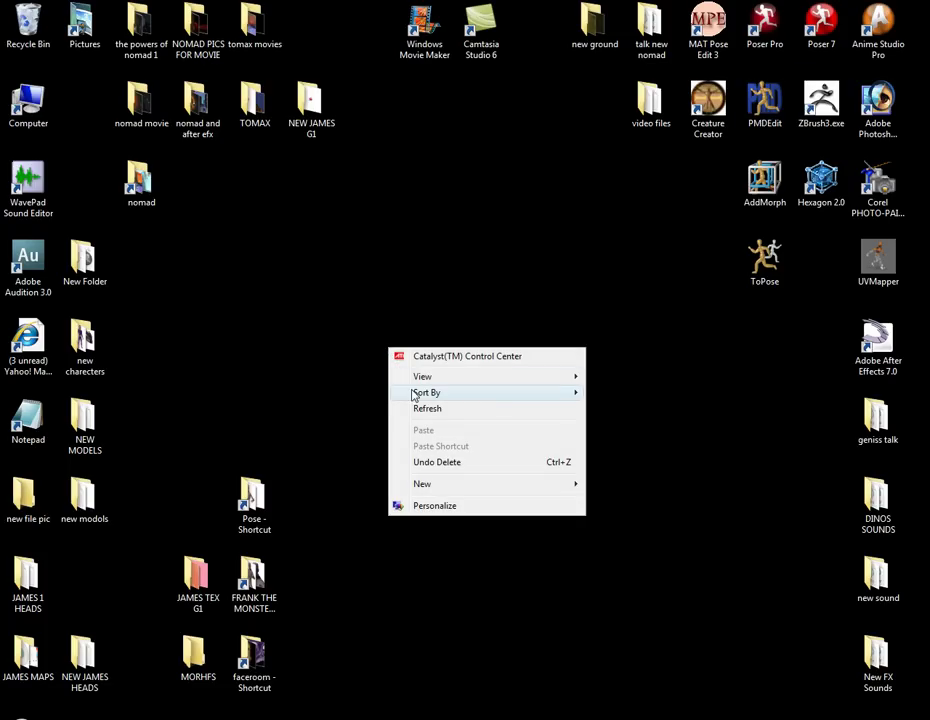
pyautogui.moveTo(418, 390)
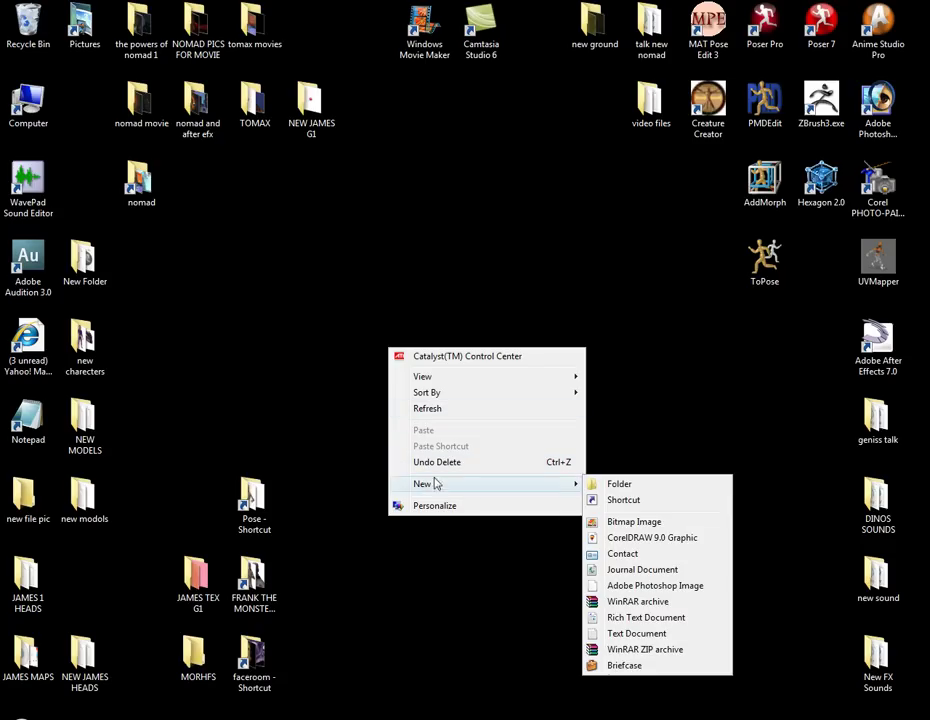
pyautogui.moveTo(492, 490)
pyautogui.click(617, 485)
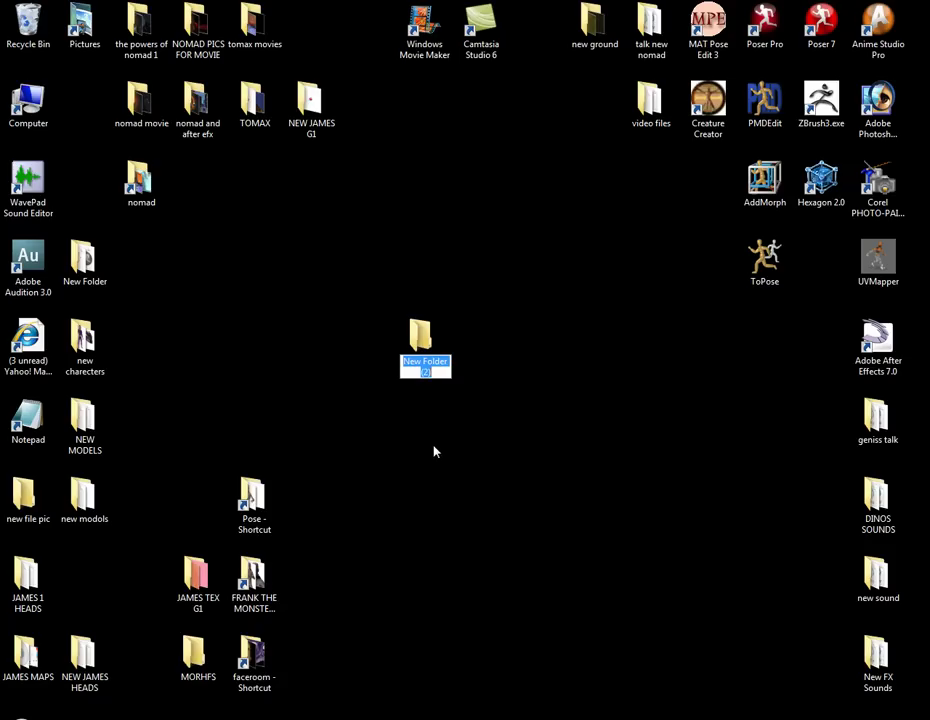
pyautogui.press('BackSpace')
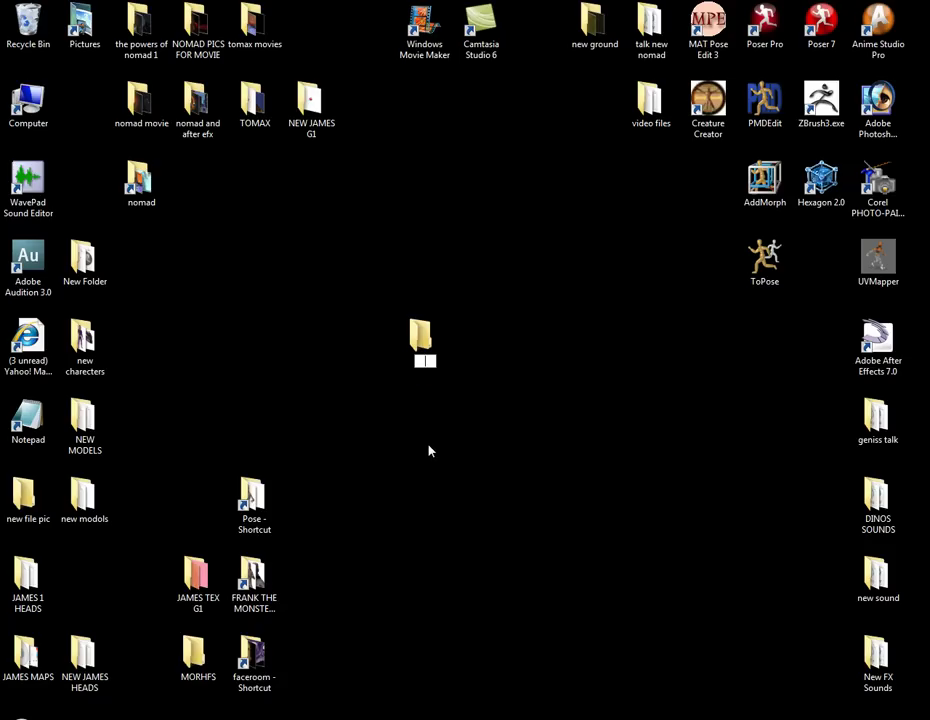
pyautogui.write('james head')
pyautogui.press('Return')
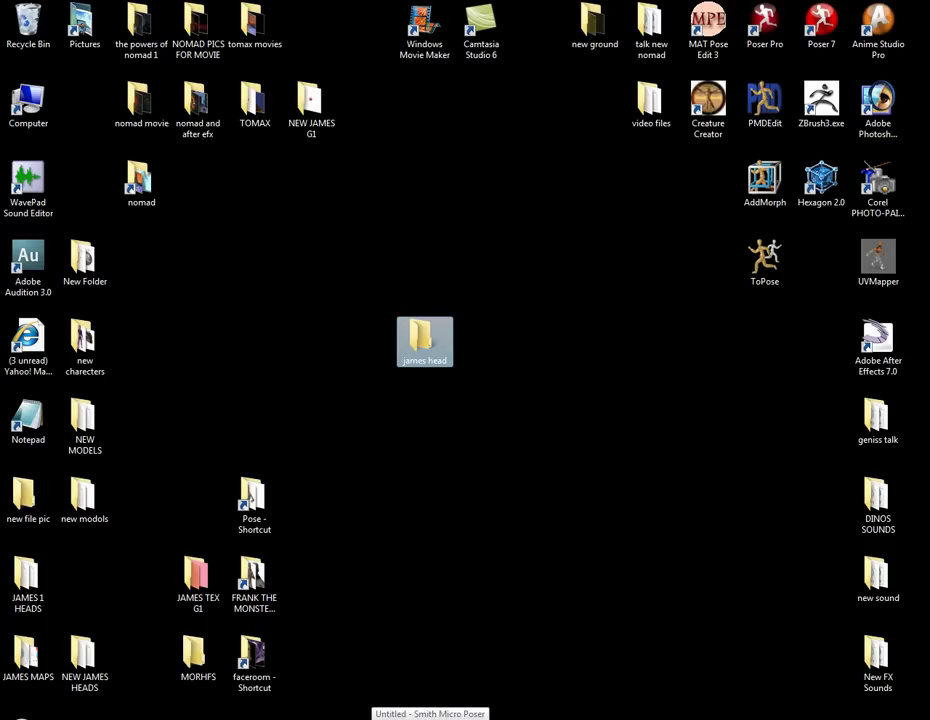
# Return to Poser and start a Wavefront OBJ export of a single frame.
pyautogui.click(430, 716)
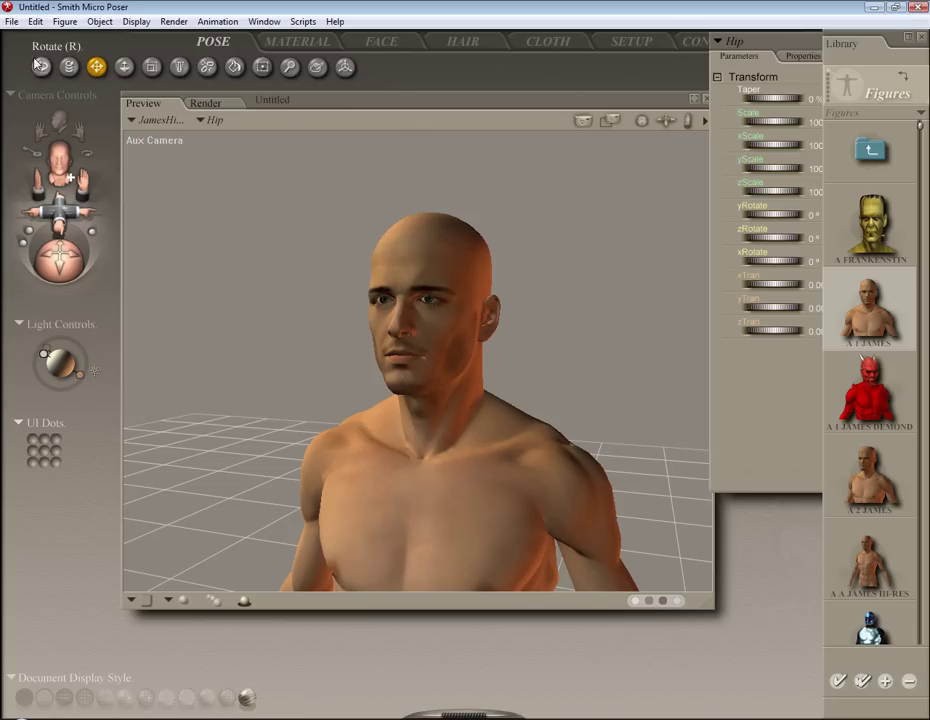
pyautogui.click(8, 26)
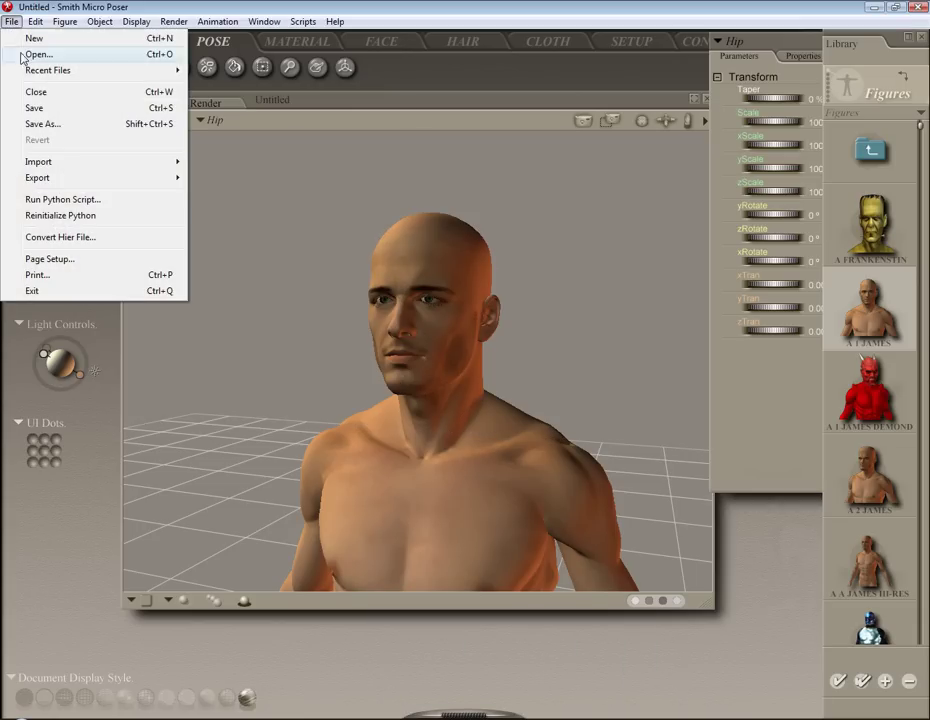
pyautogui.moveTo(38, 180)
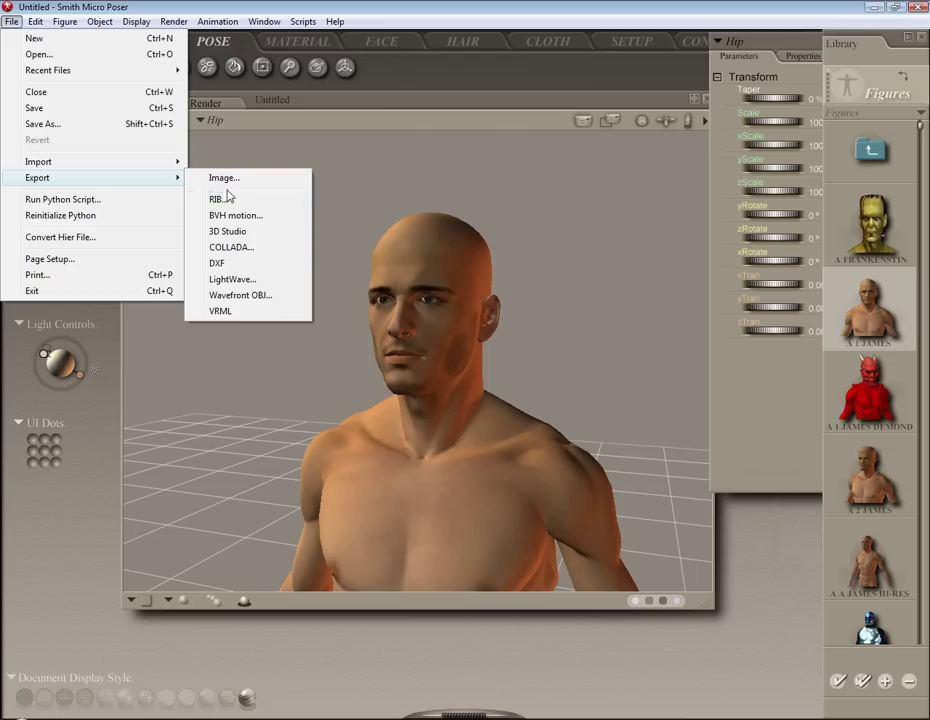
pyautogui.click(241, 296)
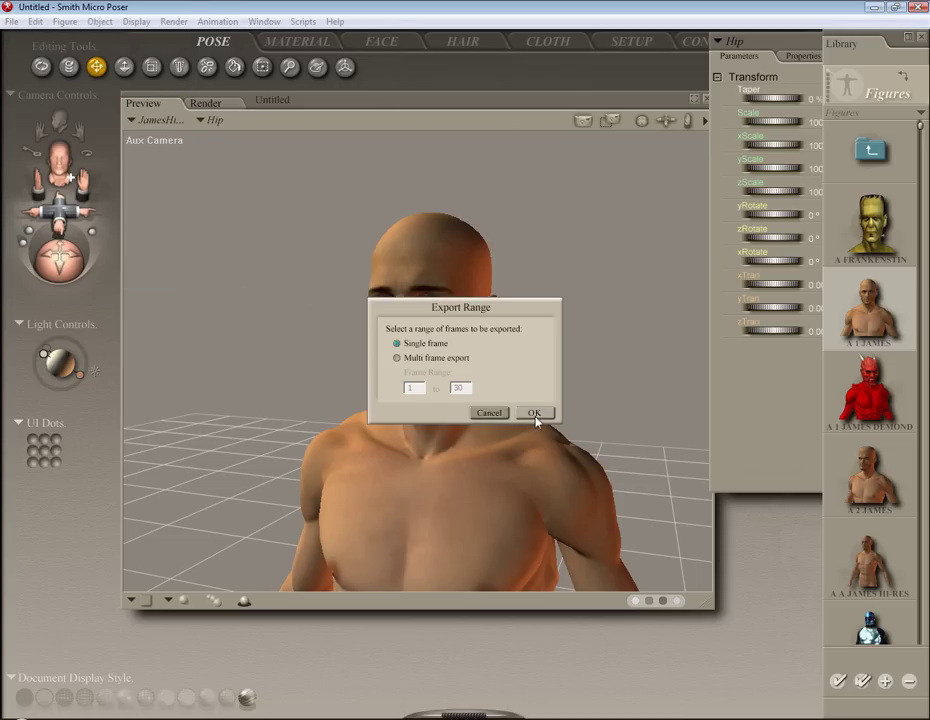
pyautogui.click(534, 413)
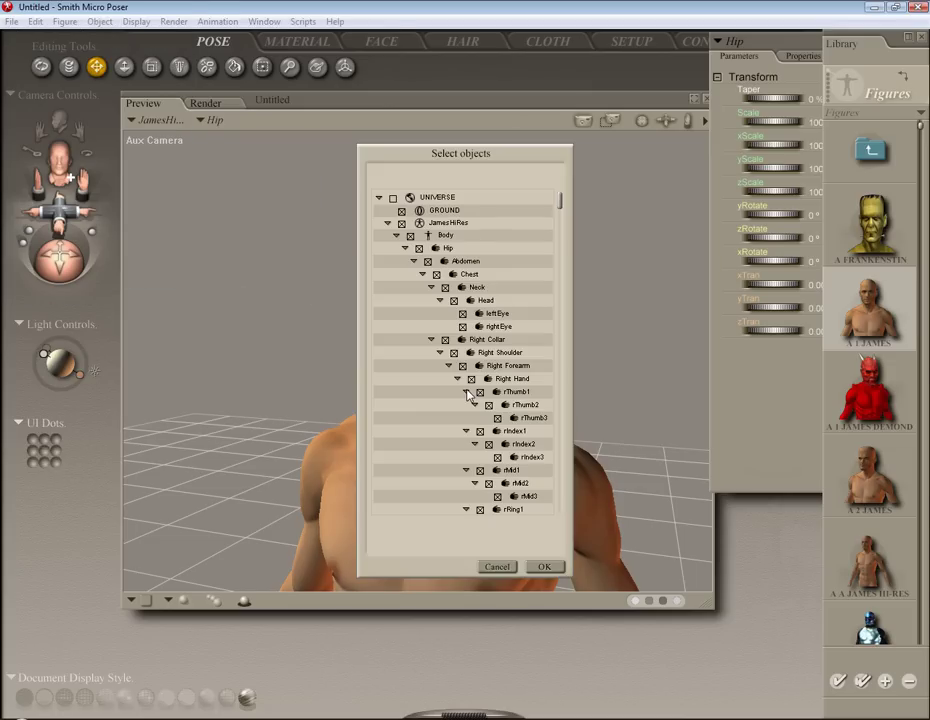
# Exclude all objects from the export, then include only the figure's Head and accept the selection.
pyautogui.click(401, 222)
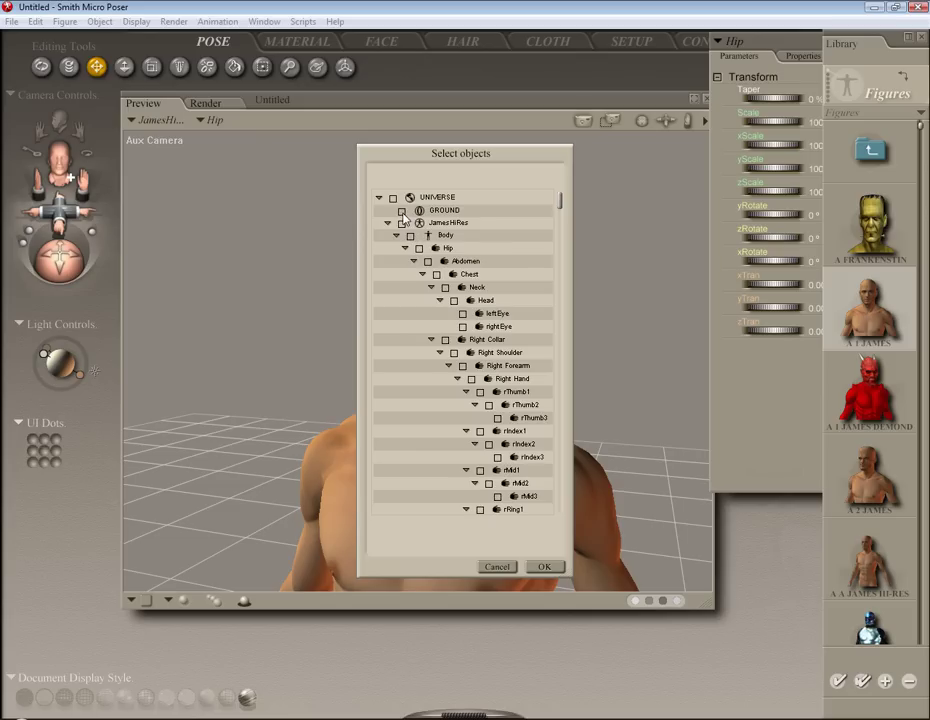
pyautogui.moveTo(560, 204); pyautogui.dragTo(567, 180)
pyautogui.click(454, 300)
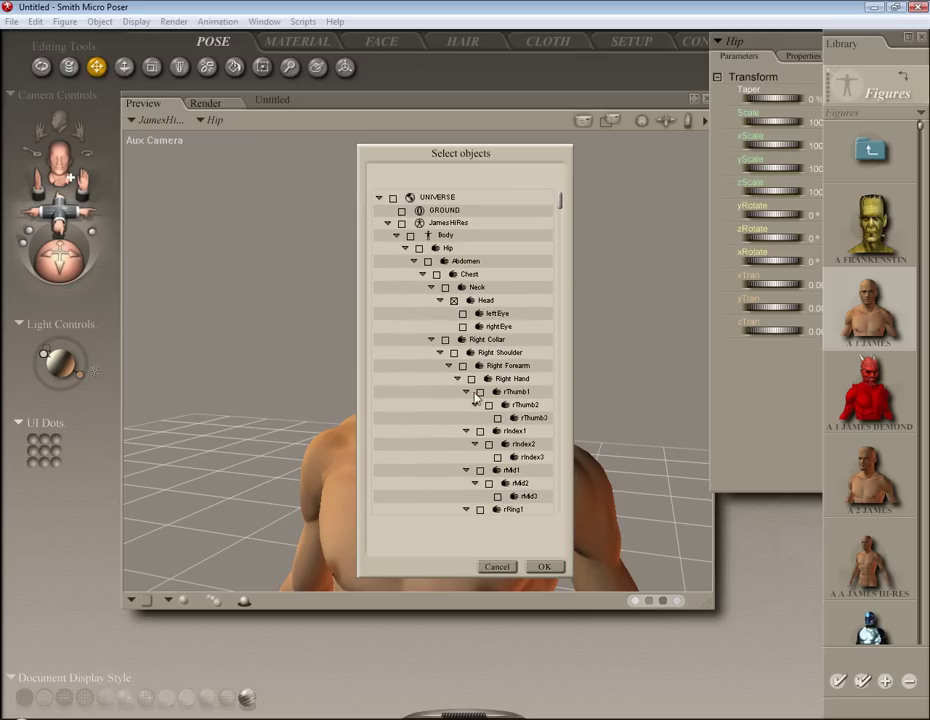
pyautogui.click(553, 568)
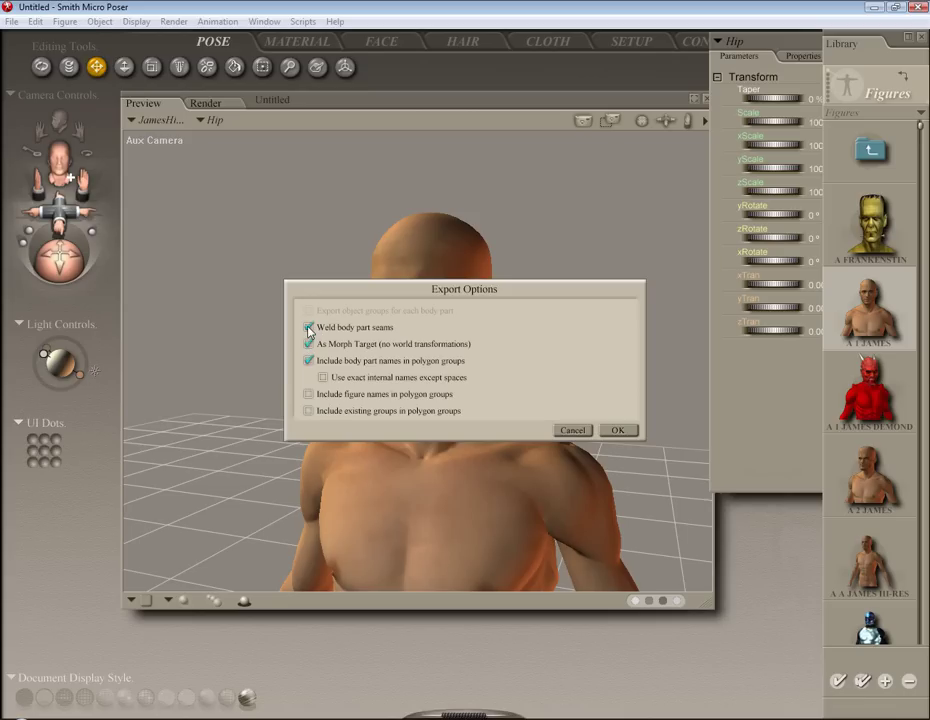
# Toggle Weld body part seams in the export options and save the OBJ as james head 1 in the james head folder.
pyautogui.click(308, 327)
pyautogui.click(617, 431)
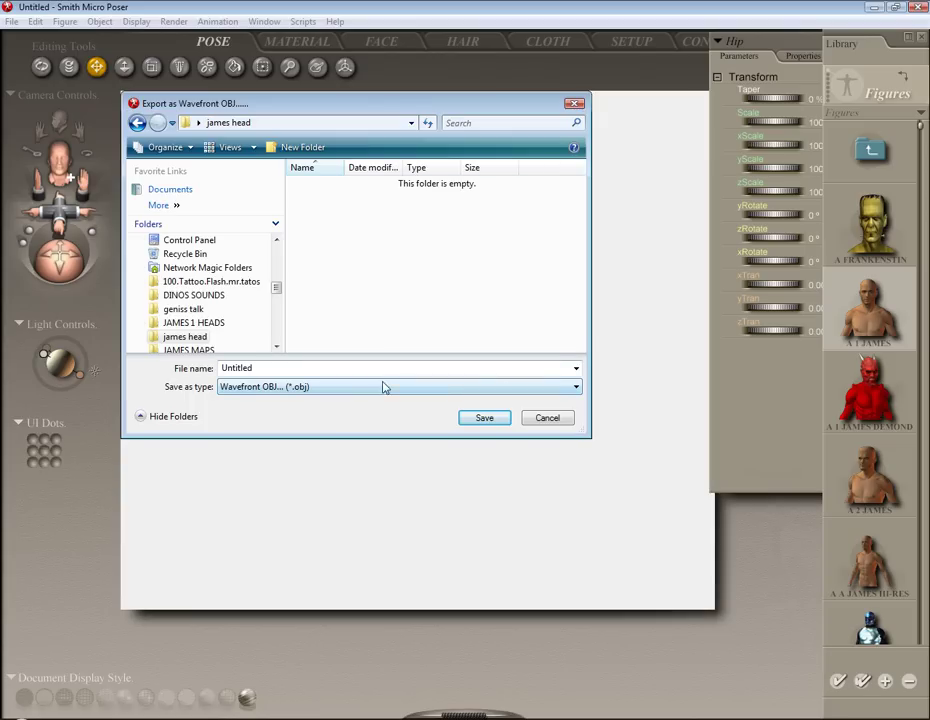
pyautogui.doubleClick(284, 368)
pyautogui.press('BackSpace')
pyautogui.write('james ')
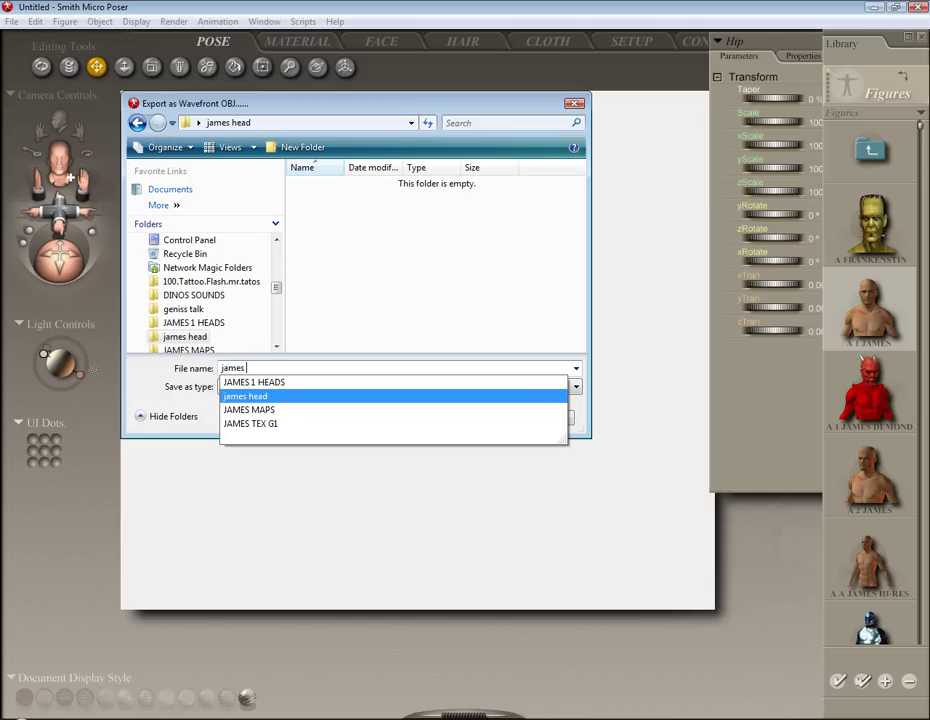
pyautogui.write('head 1')
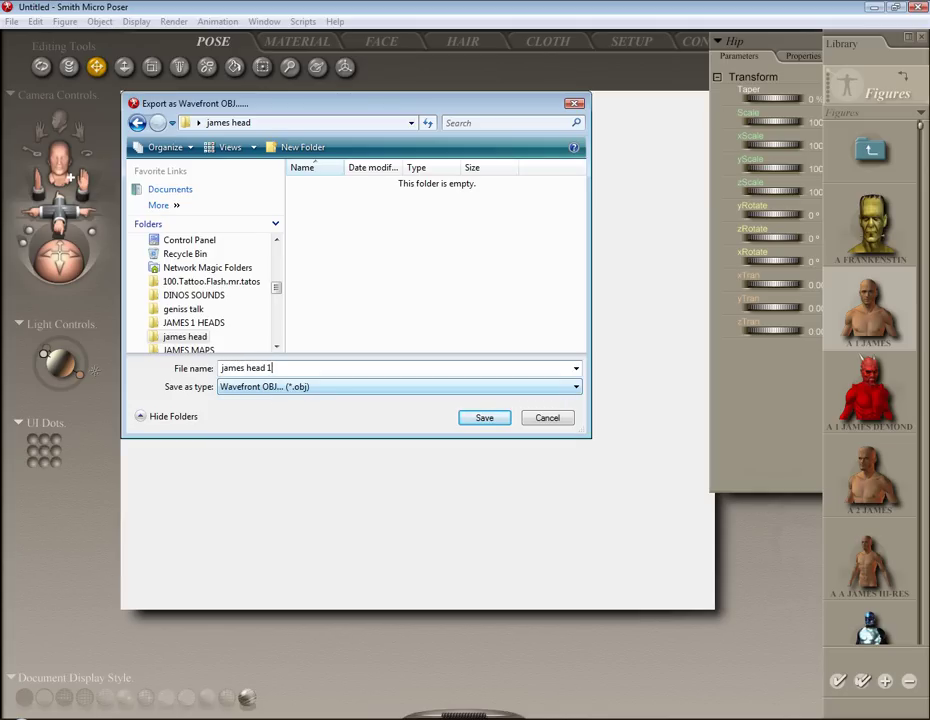
pyautogui.click(486, 418)
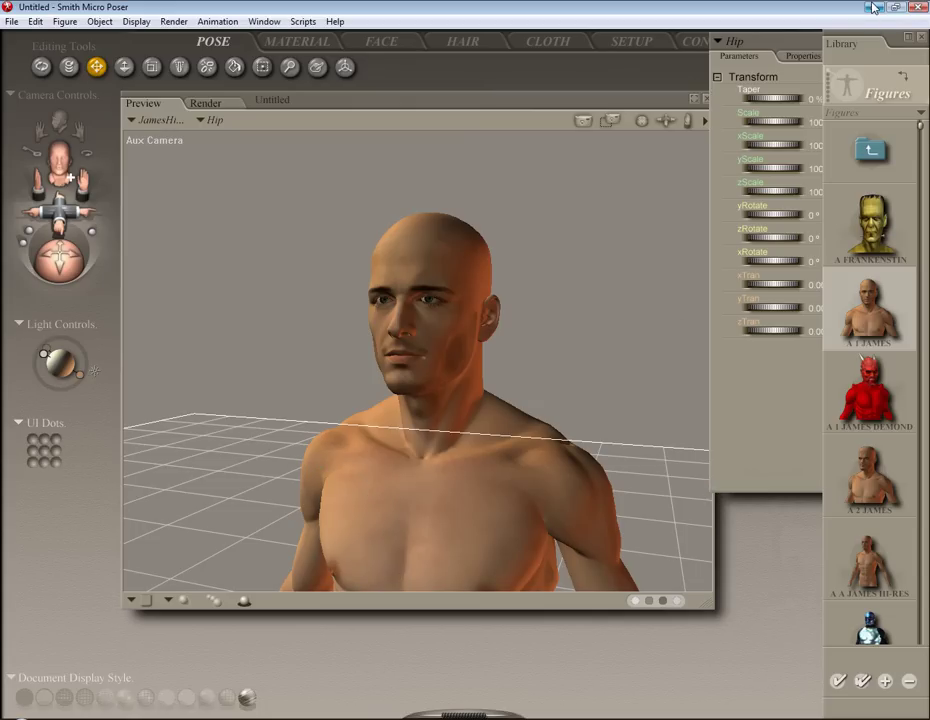
# Check the exported files in the desktop's james head folder using a large icon view, then close the folder.
pyautogui.click(873, 7)
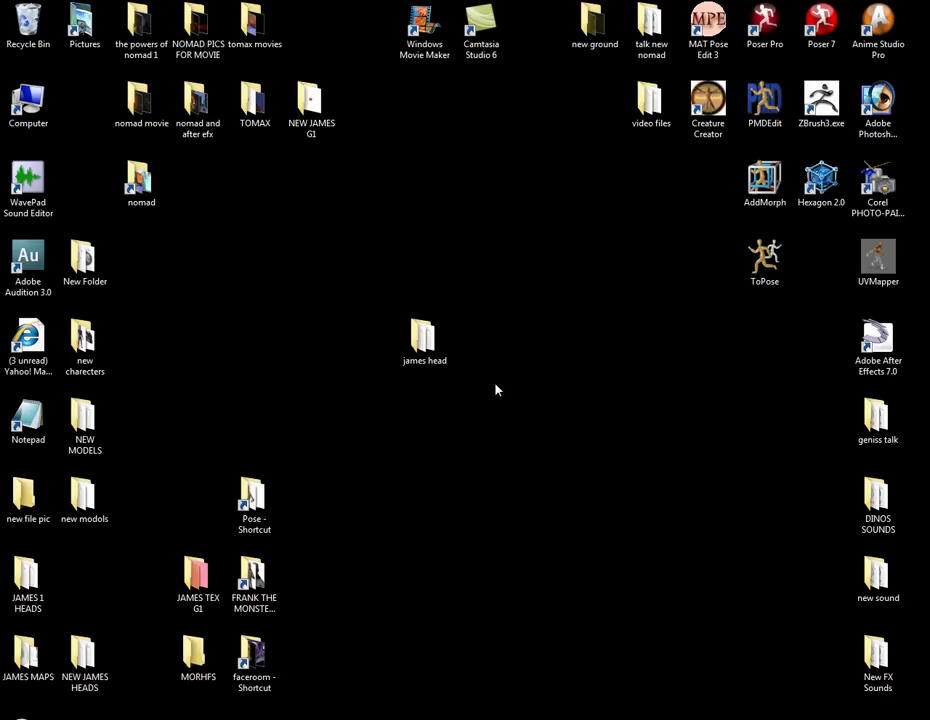
pyautogui.doubleClick(424, 340)
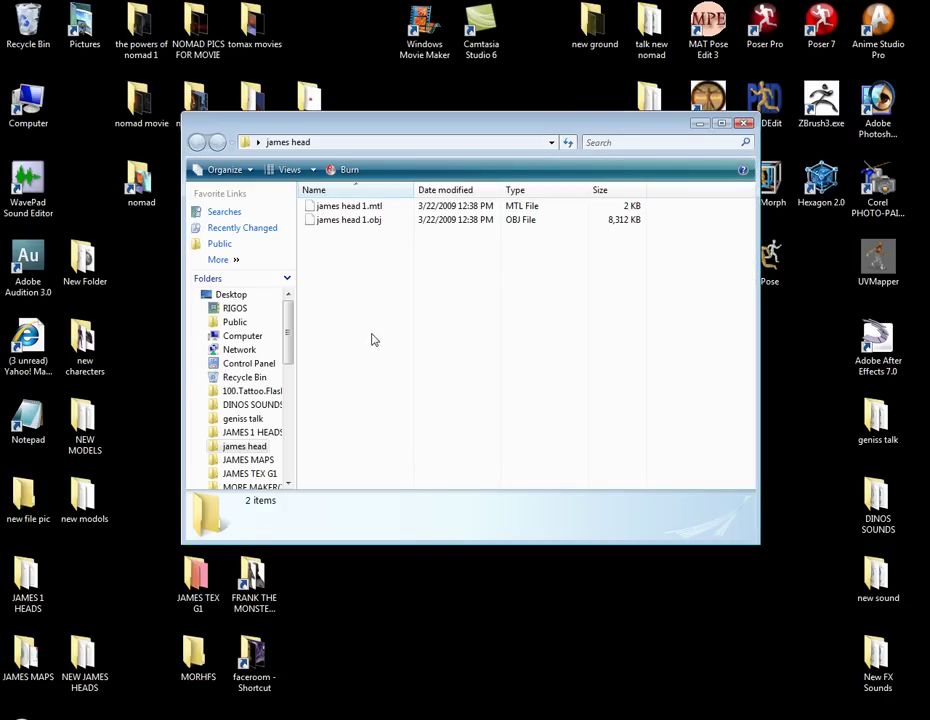
pyautogui.click(285, 172)
pyautogui.click(287, 171)
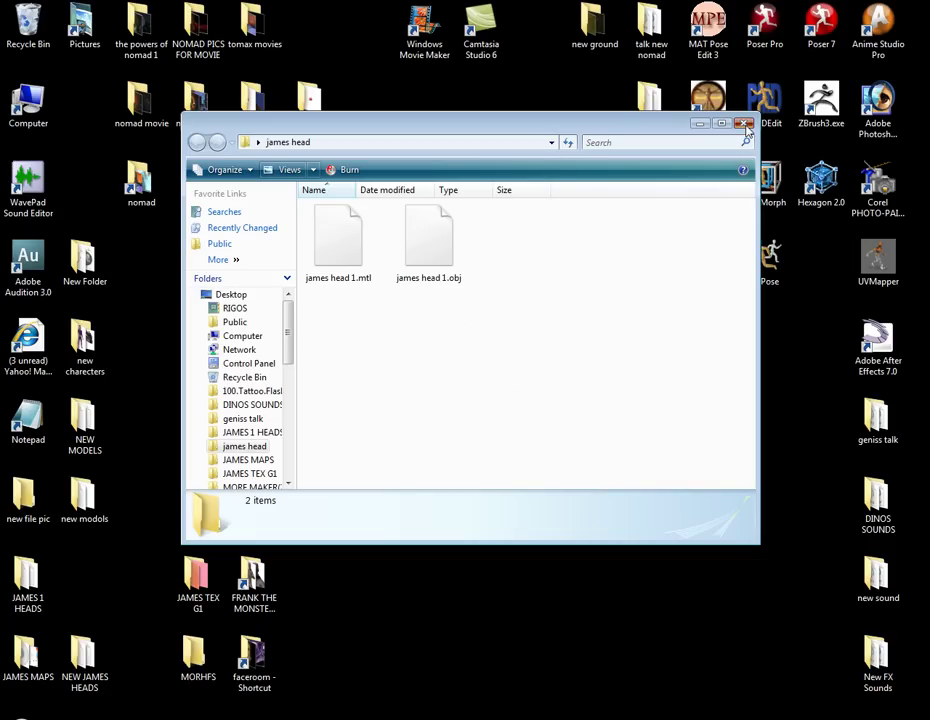
pyautogui.click(744, 125)
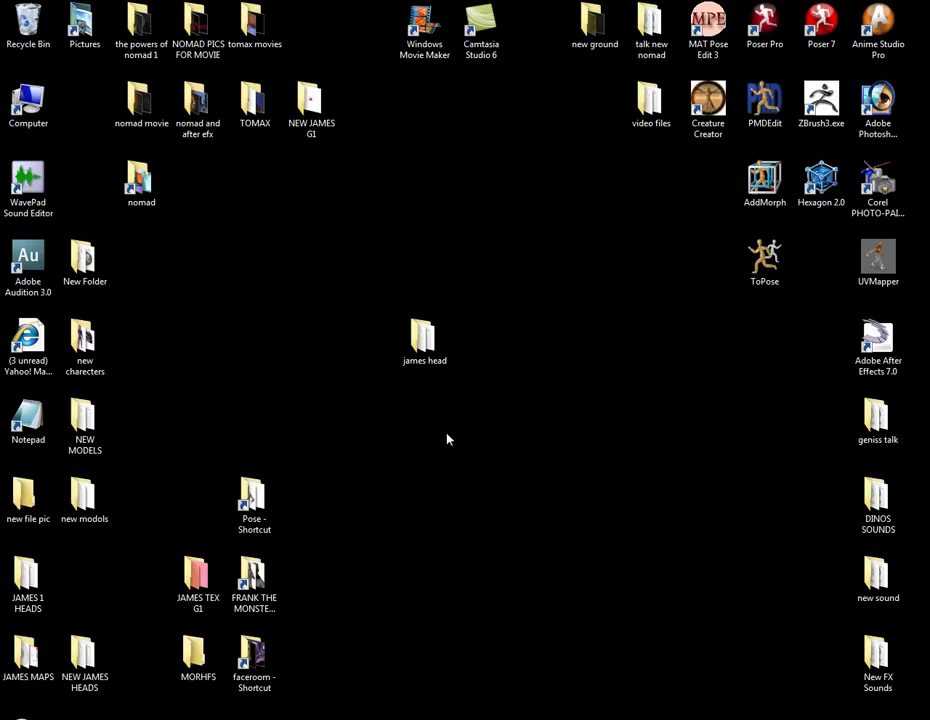
# Launch ZBrush and browse to the Desktop in the 3D mesh import dialog.
pyautogui.doubleClick(822, 122)
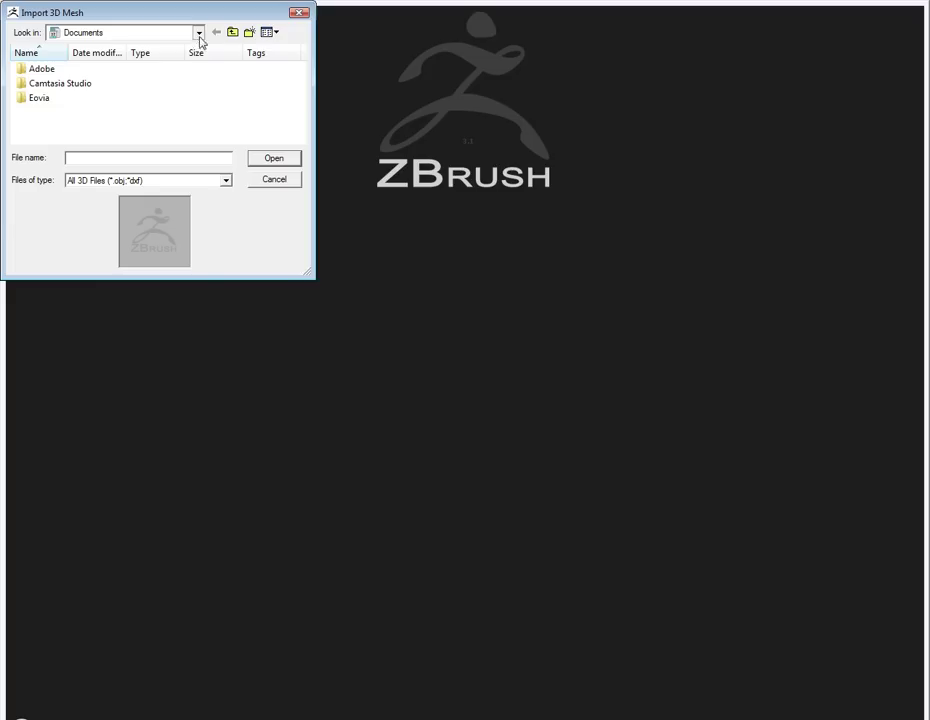
pyautogui.click(199, 34)
pyautogui.click(199, 34)
pyautogui.click(199, 34)
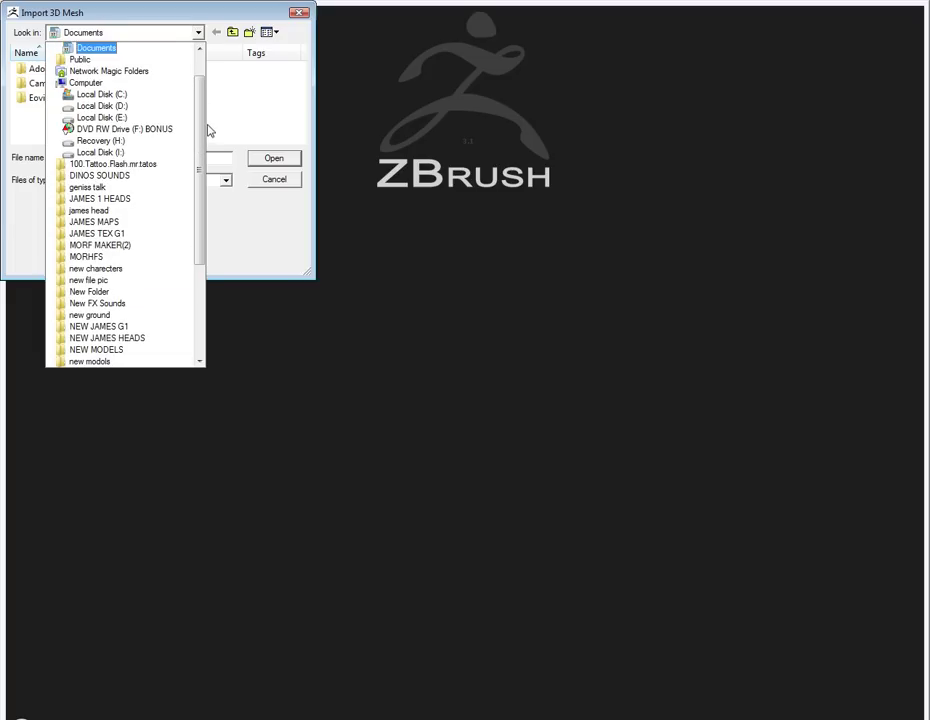
pyautogui.moveTo(202, 126); pyautogui.dragTo(202, 63)
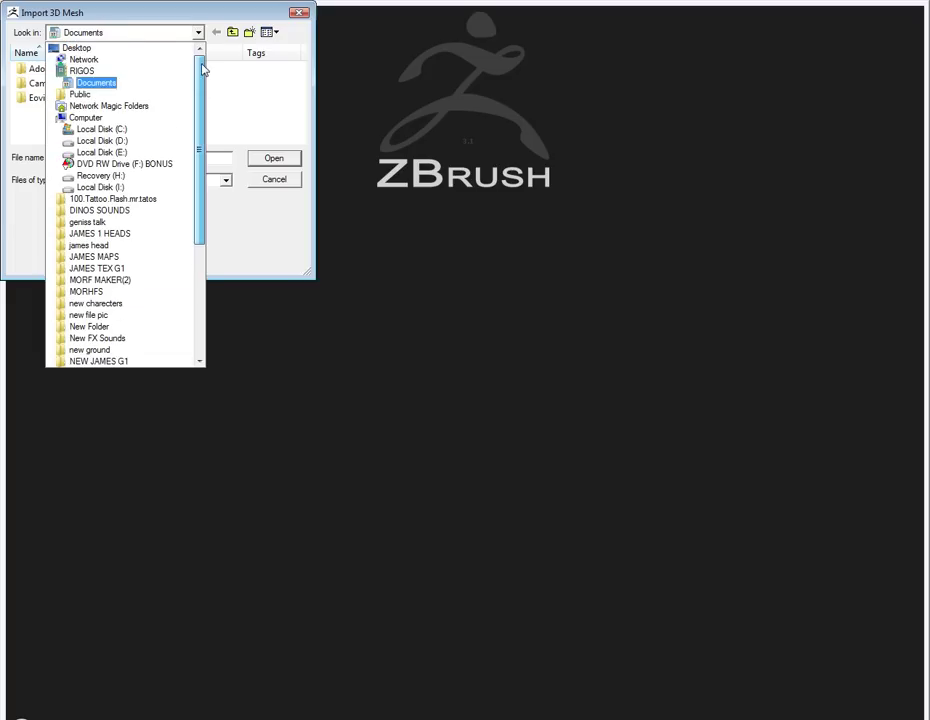
pyautogui.click(78, 48)
# Import james head 1.obj from the james head folder and view the head at an angle.
pyautogui.click(301, 138)
pyautogui.click(301, 138)
pyautogui.click(301, 138)
pyautogui.click(301, 138)
pyautogui.click(302, 137)
pyautogui.click(304, 138)
pyautogui.click(304, 138)
pyautogui.click(304, 138)
pyautogui.click(304, 138)
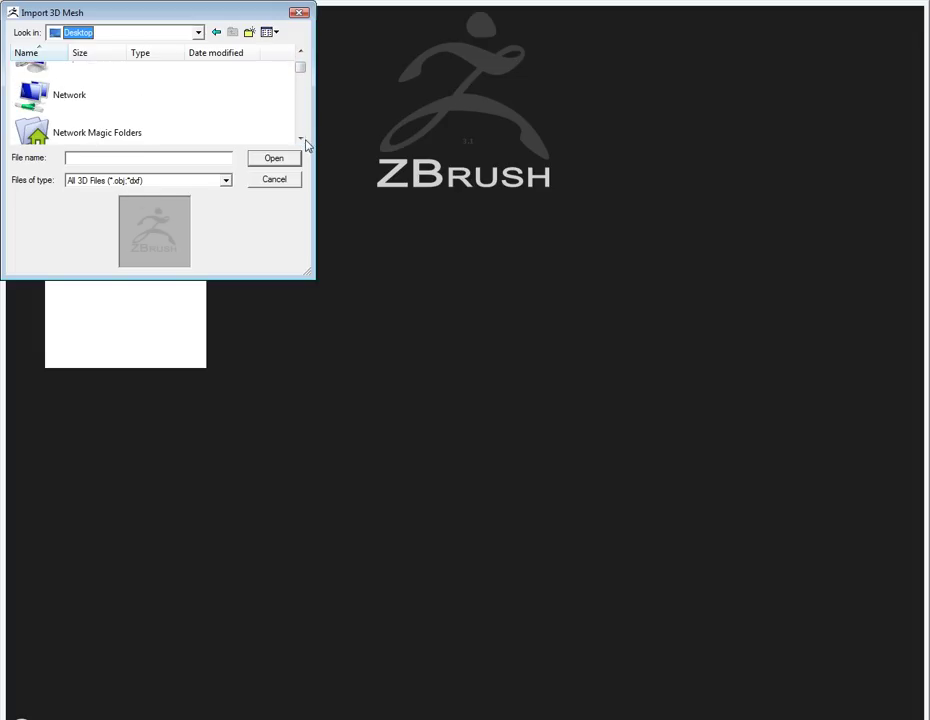
pyautogui.click(301, 138)
pyautogui.click(301, 138)
pyautogui.click(301, 138)
pyautogui.click(301, 138)
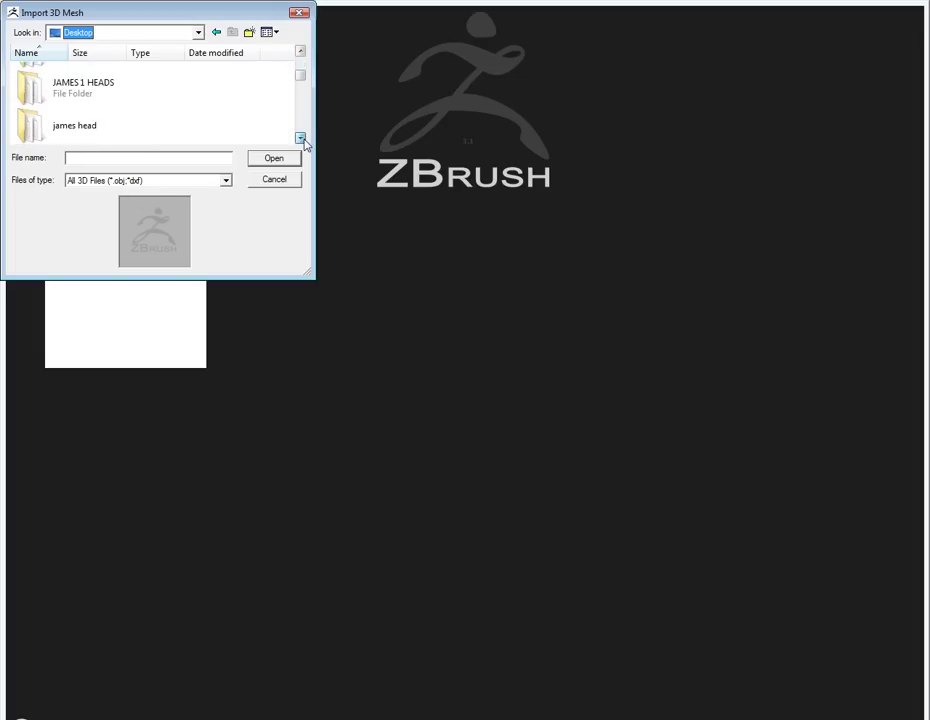
pyautogui.click(76, 134)
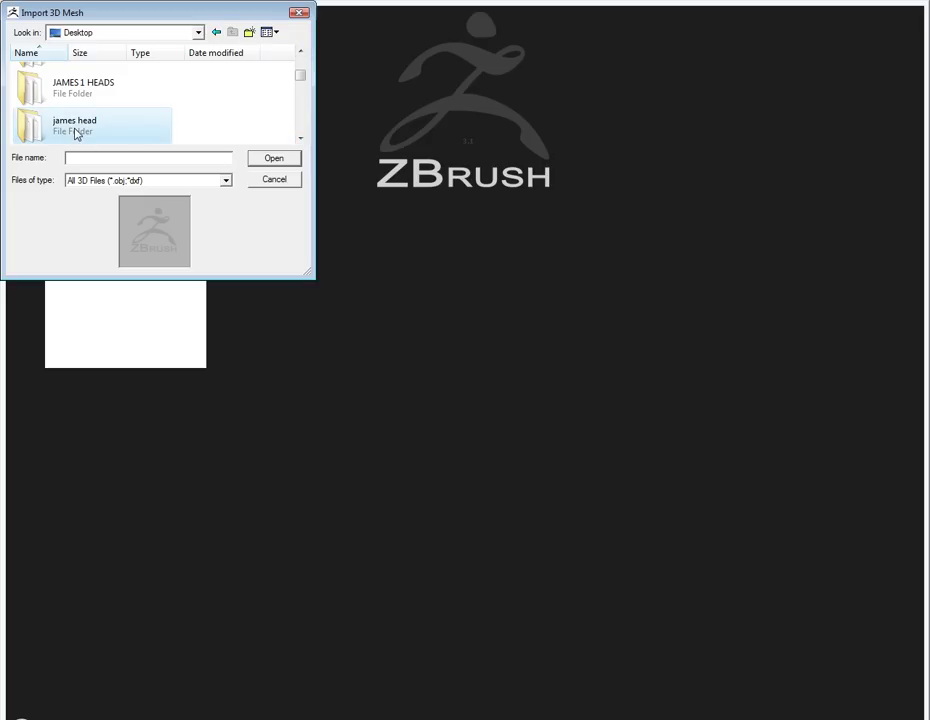
pyautogui.click(274, 162)
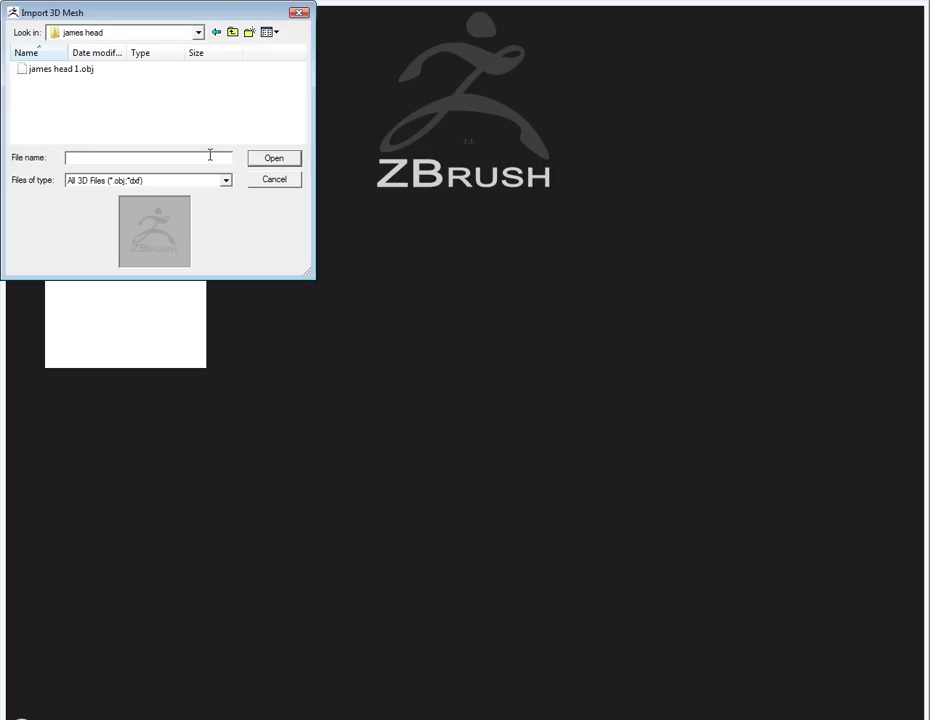
pyautogui.click(40, 70)
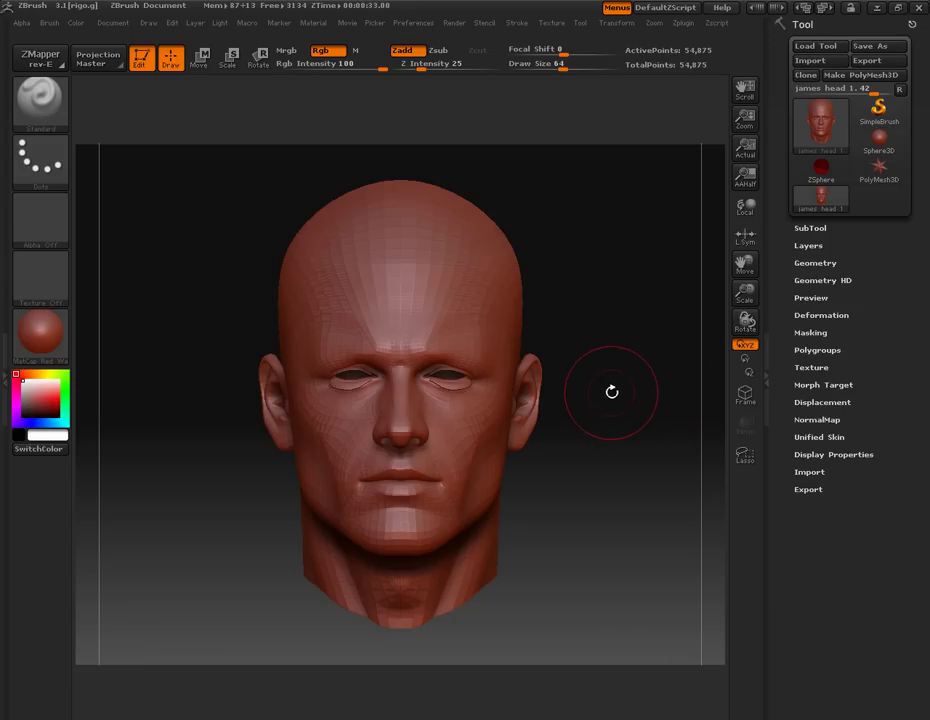
pyautogui.moveTo(660, 322)
pyautogui.mouseDown()
pyautogui.moveTo(594, 325)
pyautogui.moveTo(666, 332)
pyautogui.moveTo(560, 322)
pyautogui.moveTo(681, 328)
pyautogui.moveTo(563, 326)
pyautogui.moveTo(663, 332)
pyautogui.moveTo(602, 326)
pyautogui.moveTo(624, 318)
pyautogui.mouseUp()
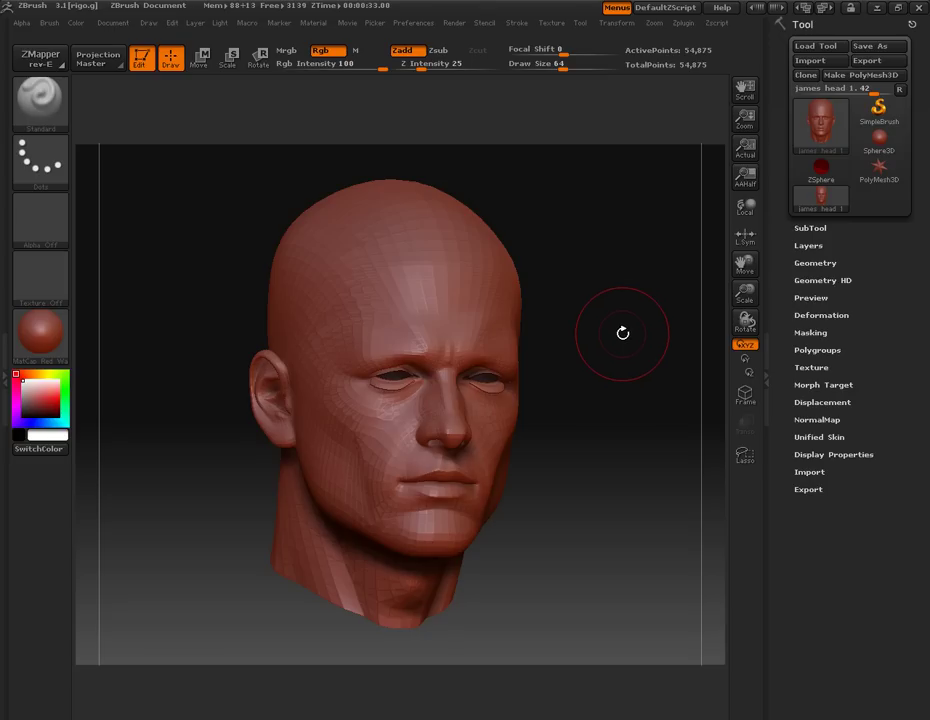
# Set the Standard brush's Draw Size to 47 and its Z Intensity to 10.
pyautogui.press('space')
pyautogui.moveTo(631, 311); pyautogui.dragTo(601, 309)
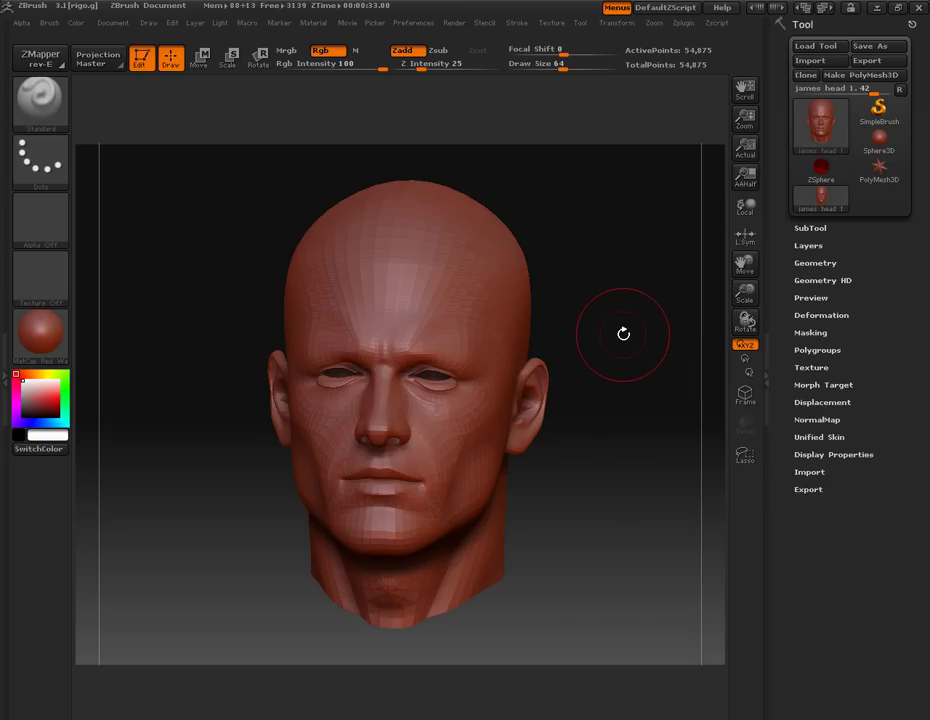
pyautogui.press('space')
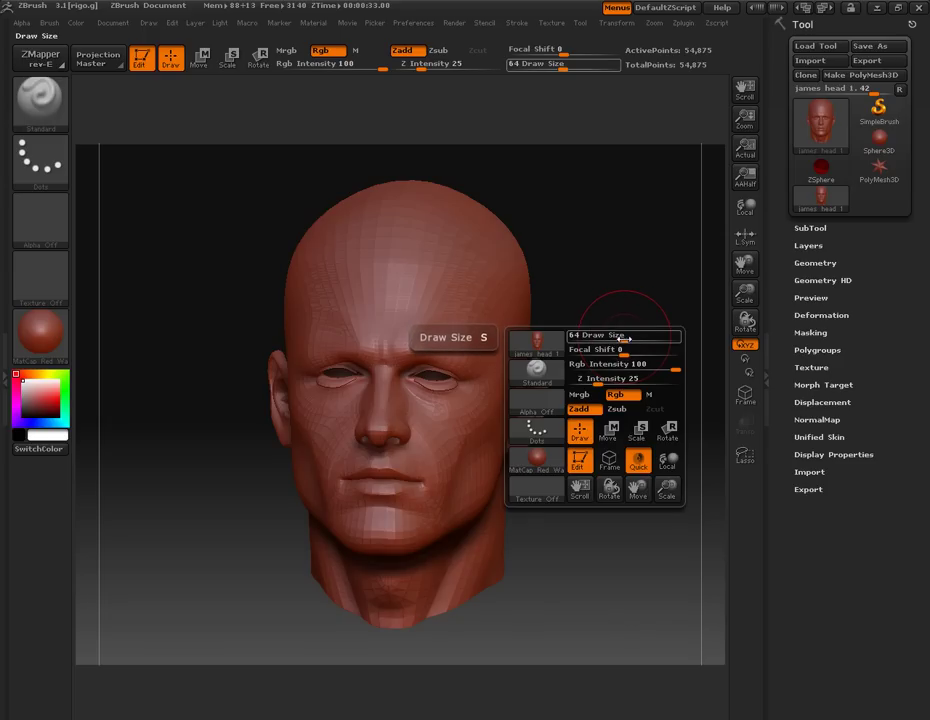
pyautogui.moveTo(624, 342); pyautogui.dragTo(615, 341)
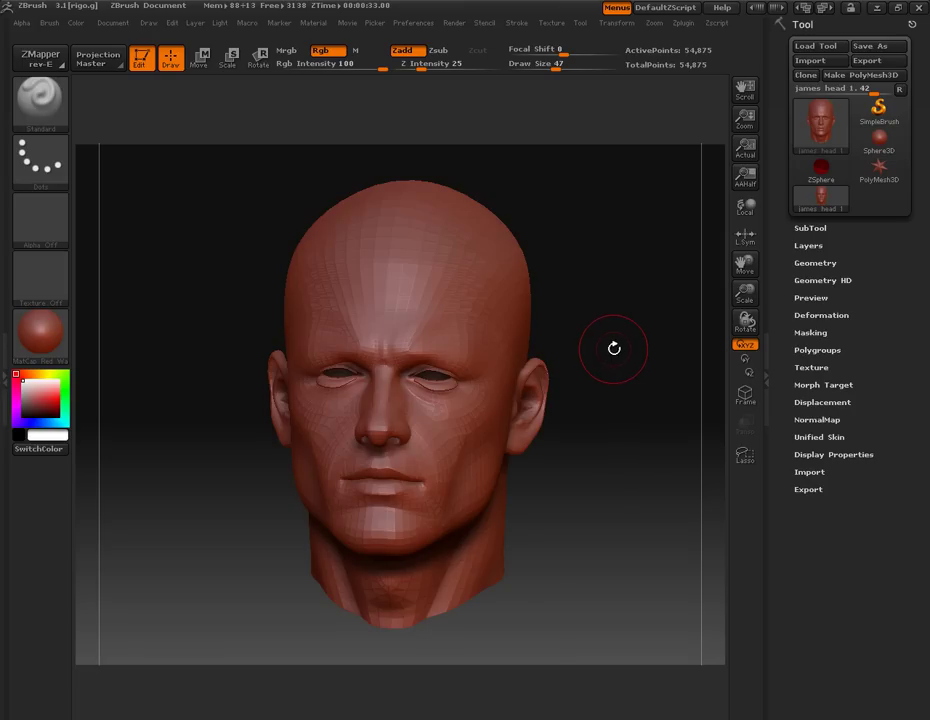
pyautogui.press('space')
pyautogui.moveTo(592, 397); pyautogui.dragTo(587, 397)
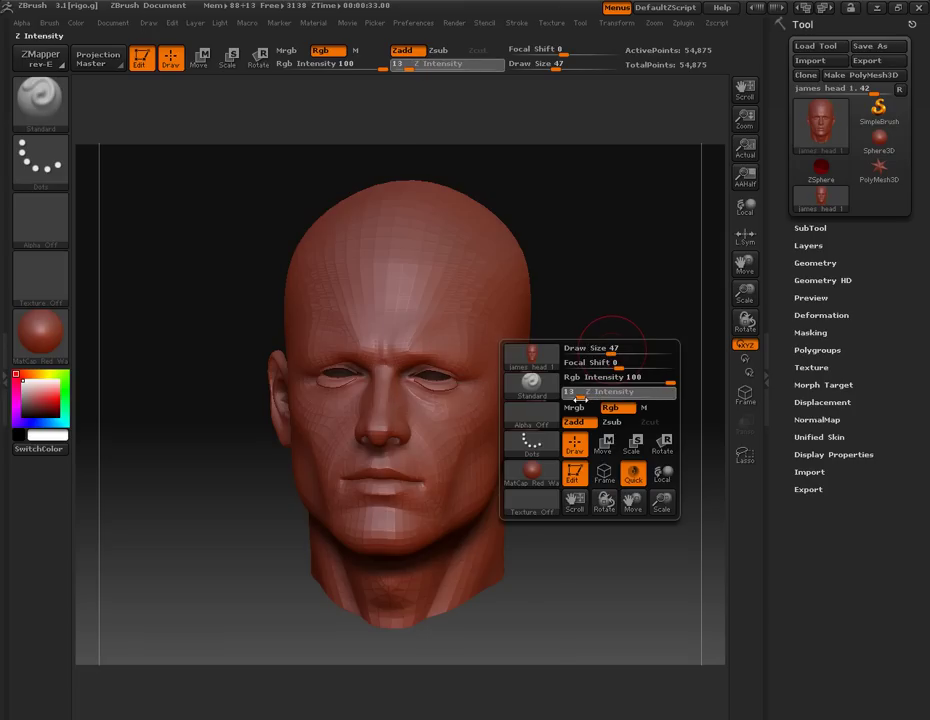
pyautogui.moveTo(578, 398); pyautogui.dragTo(577, 398)
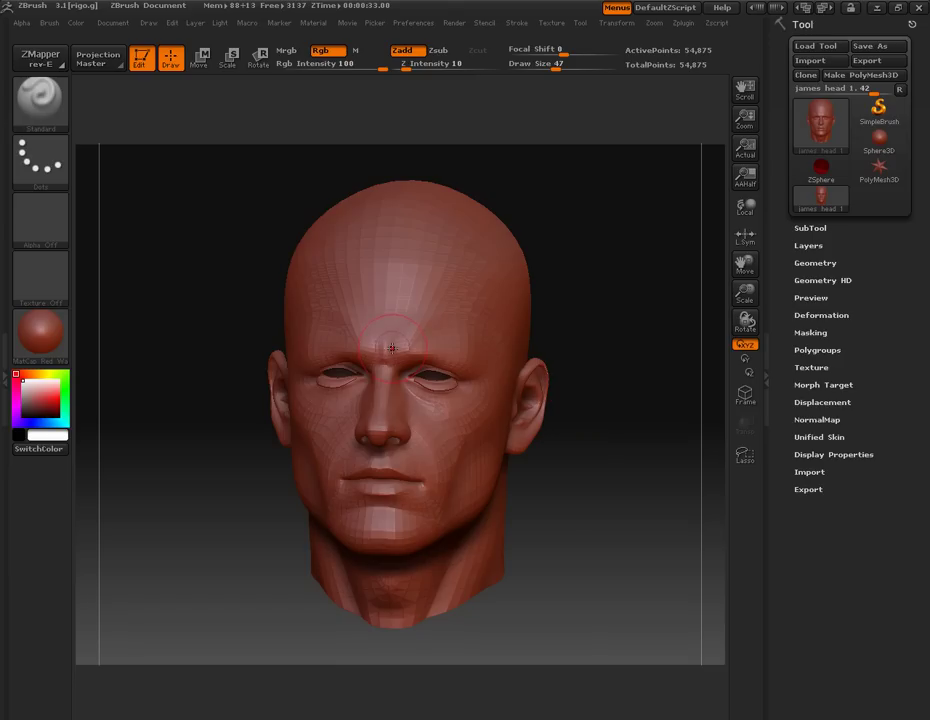
# Build up a heavy brow ridge and raised ridges along the temples with the Standard brush.
pyautogui.moveTo(391, 347)
pyautogui.mouseDown()
pyautogui.moveTo(405, 334)
pyautogui.moveTo(437, 337)
pyautogui.mouseUp()
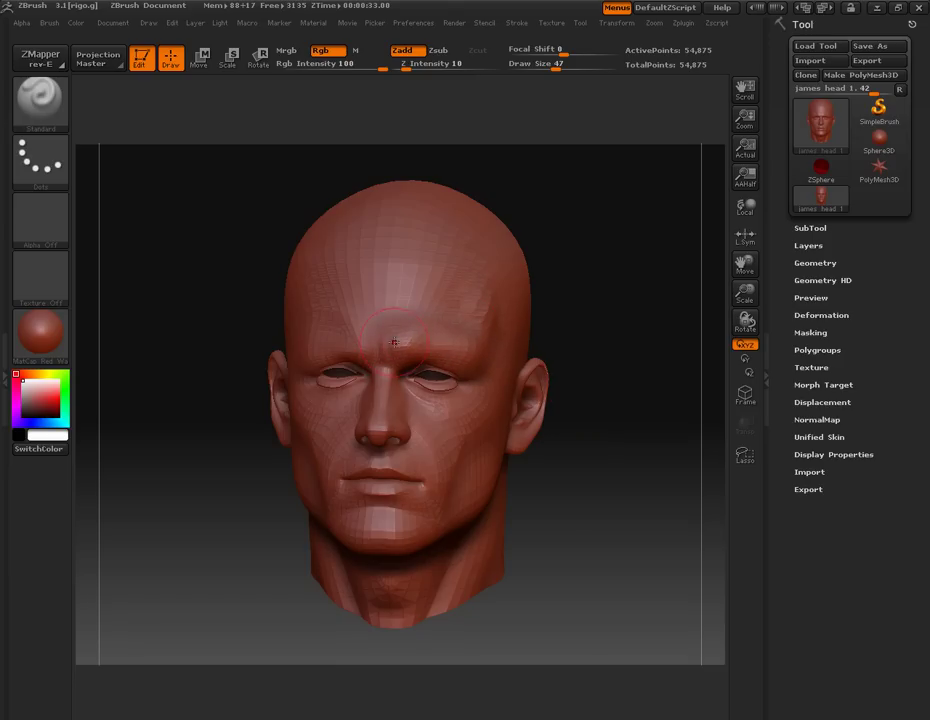
pyautogui.moveTo(394, 342); pyautogui.dragTo(453, 319)
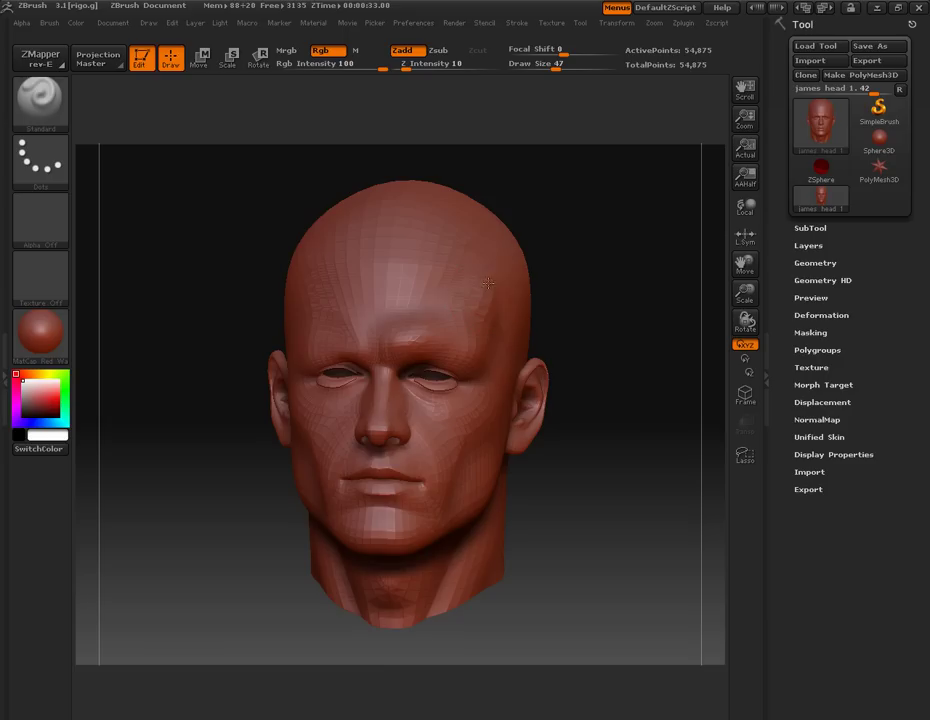
pyautogui.moveTo(590, 350); pyautogui.dragTo(665, 359)
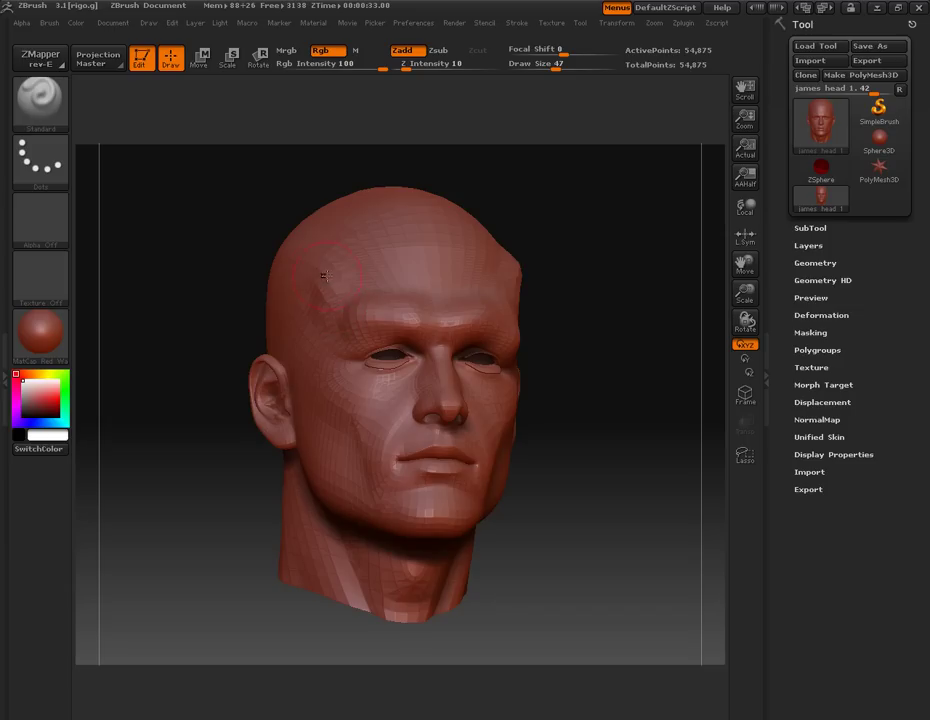
pyautogui.moveTo(530, 345); pyautogui.dragTo(565, 355)
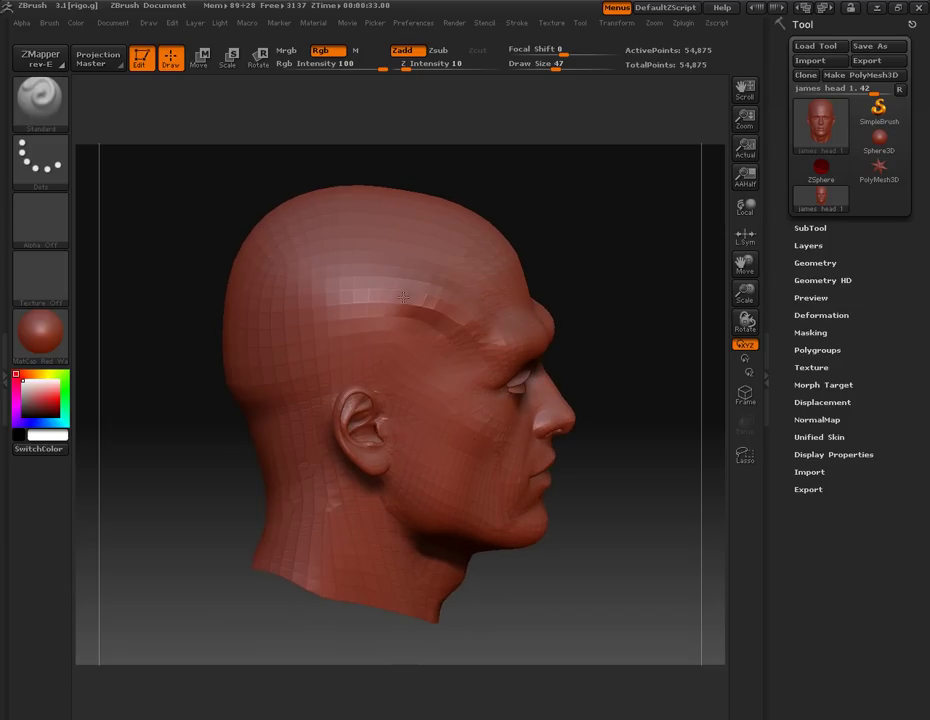
# Raise the cheekbones on both sides of the face and add a vertical ridge in the middle of the forehead.
pyautogui.moveTo(631, 380)
pyautogui.mouseDown()
pyautogui.moveTo(592, 392)
pyautogui.moveTo(589, 413)
pyautogui.moveTo(505, 382)
pyautogui.mouseUp()
pyautogui.moveTo(326, 300); pyautogui.dragTo(405, 236)
pyautogui.moveTo(583, 309)
pyautogui.mouseDown()
pyautogui.moveTo(634, 327)
pyautogui.moveTo(623, 374)
pyautogui.moveTo(627, 357)
pyautogui.moveTo(612, 388)
pyautogui.moveTo(600, 390)
pyautogui.mouseUp()
pyautogui.moveTo(463, 396)
pyautogui.mouseDown()
pyautogui.moveTo(459, 445)
pyautogui.moveTo(423, 470)
pyautogui.mouseUp()
pyautogui.moveTo(564, 495)
pyautogui.mouseDown()
pyautogui.moveTo(583, 477)
pyautogui.moveTo(630, 490)
pyautogui.moveTo(610, 505)
pyautogui.mouseUp()
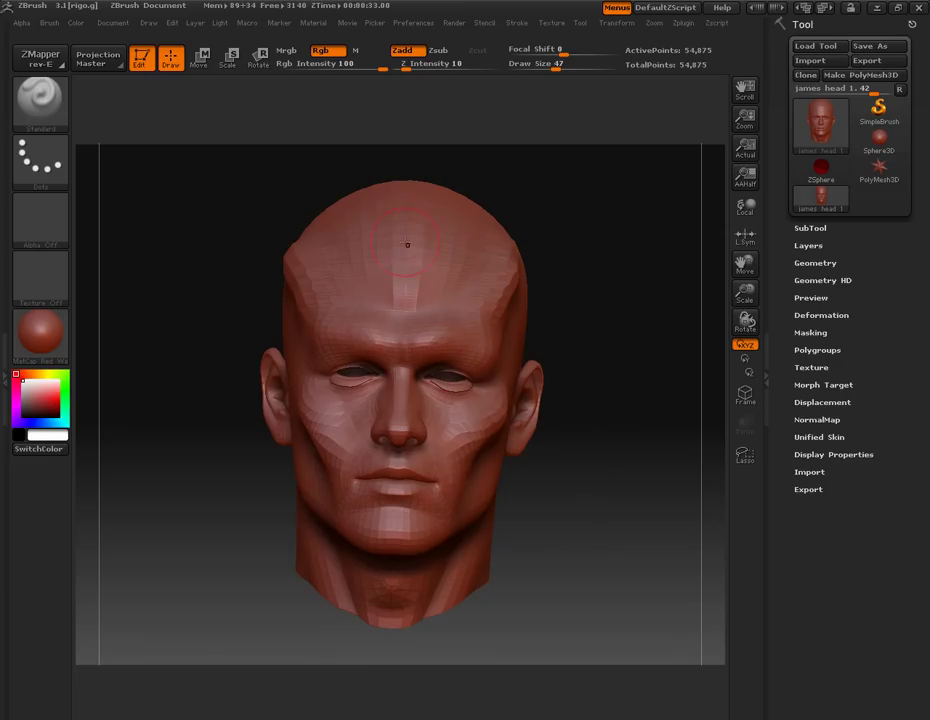
# Build up the chin and lower jaw so they protrude, working from the front and both sides of the head.
pyautogui.moveTo(621, 394); pyautogui.dragTo(409, 520)
pyautogui.moveTo(326, 543); pyautogui.dragTo(664, 569)
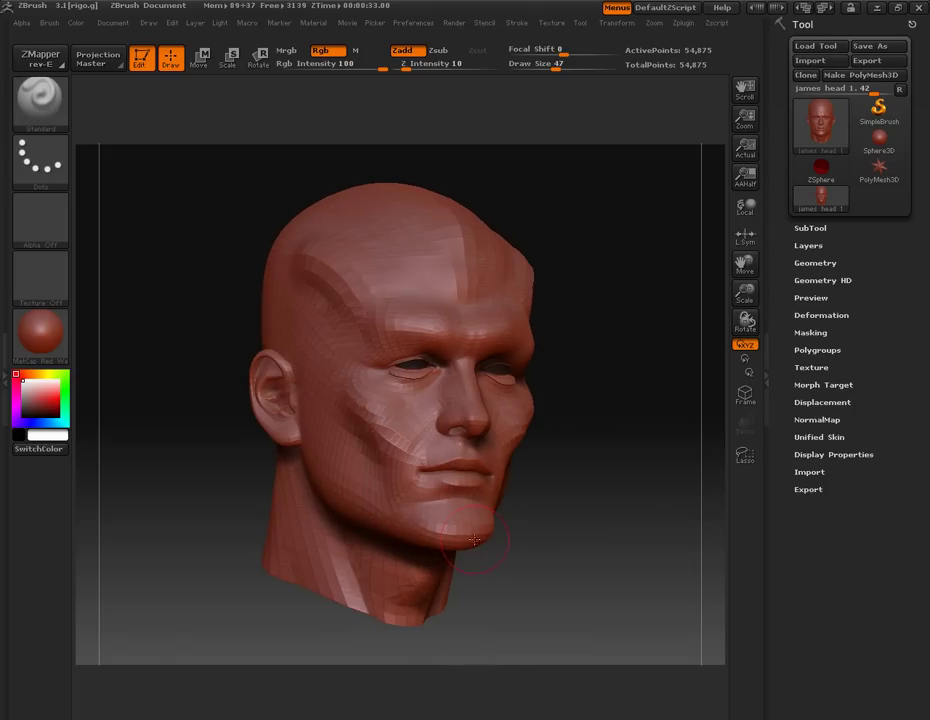
pyautogui.moveTo(571, 567); pyautogui.dragTo(450, 577)
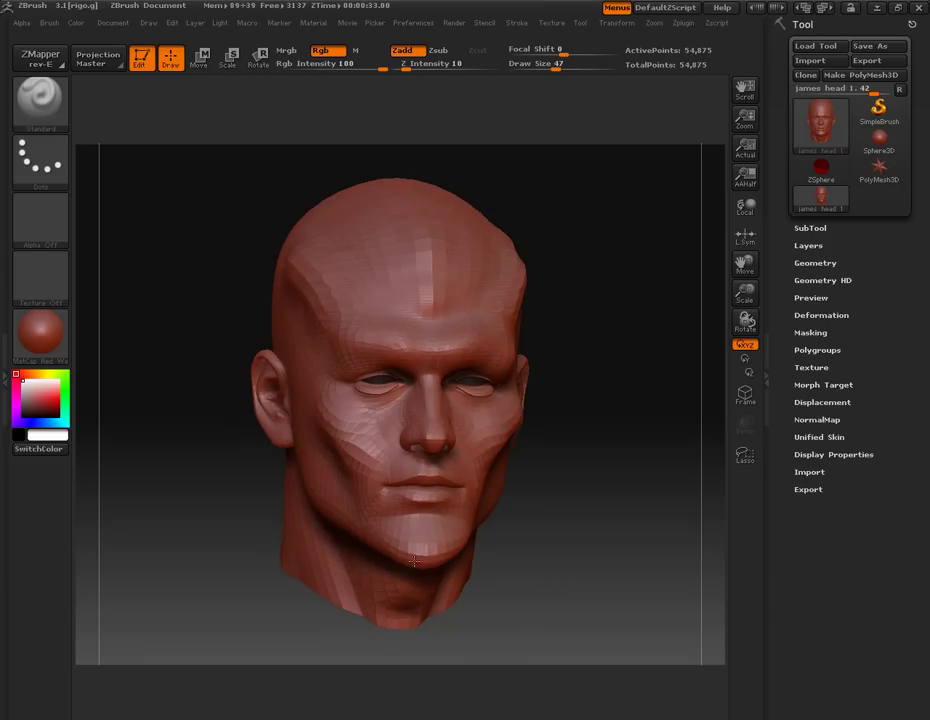
pyautogui.moveTo(558, 582); pyautogui.dragTo(480, 576)
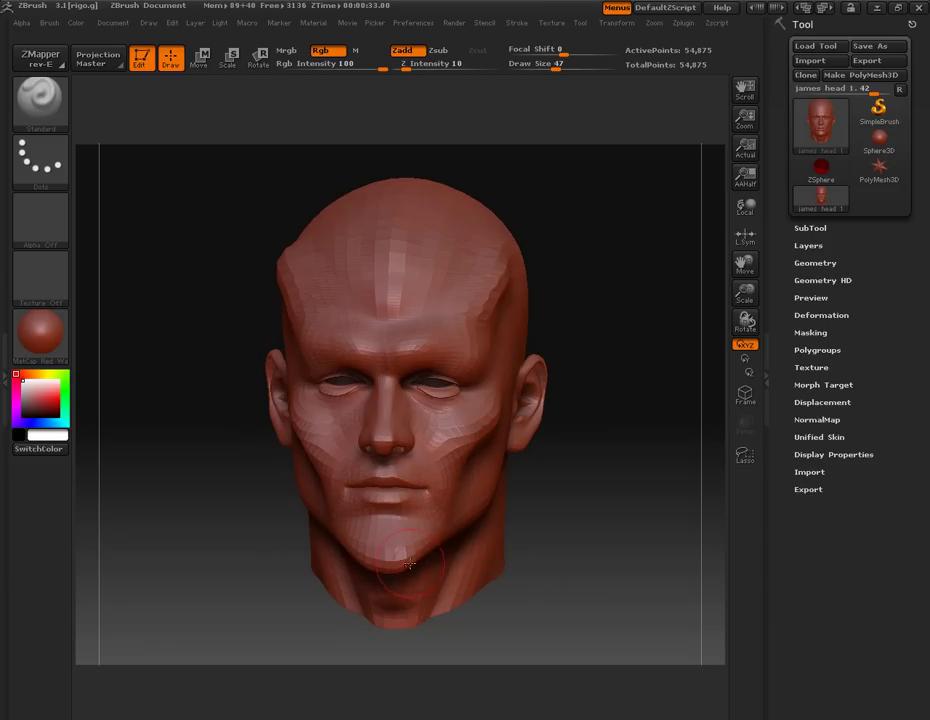
pyautogui.moveTo(510, 573); pyautogui.dragTo(596, 550)
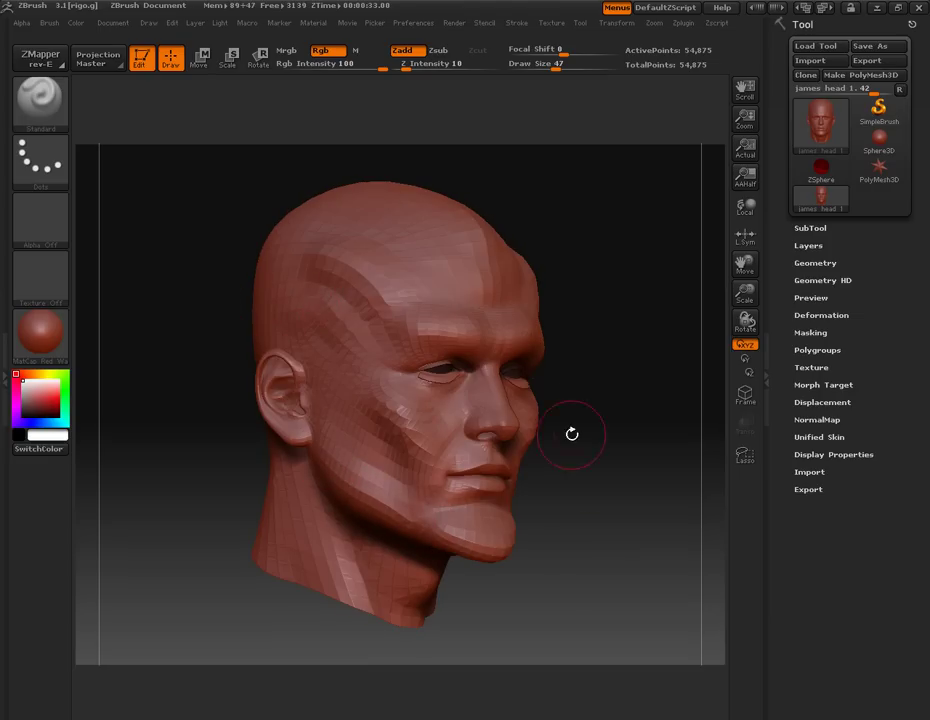
pyautogui.moveTo(571, 434); pyautogui.dragTo(485, 408)
pyautogui.moveTo(565, 292); pyautogui.dragTo(654, 396)
pyautogui.moveTo(610, 469); pyautogui.dragTo(627, 482)
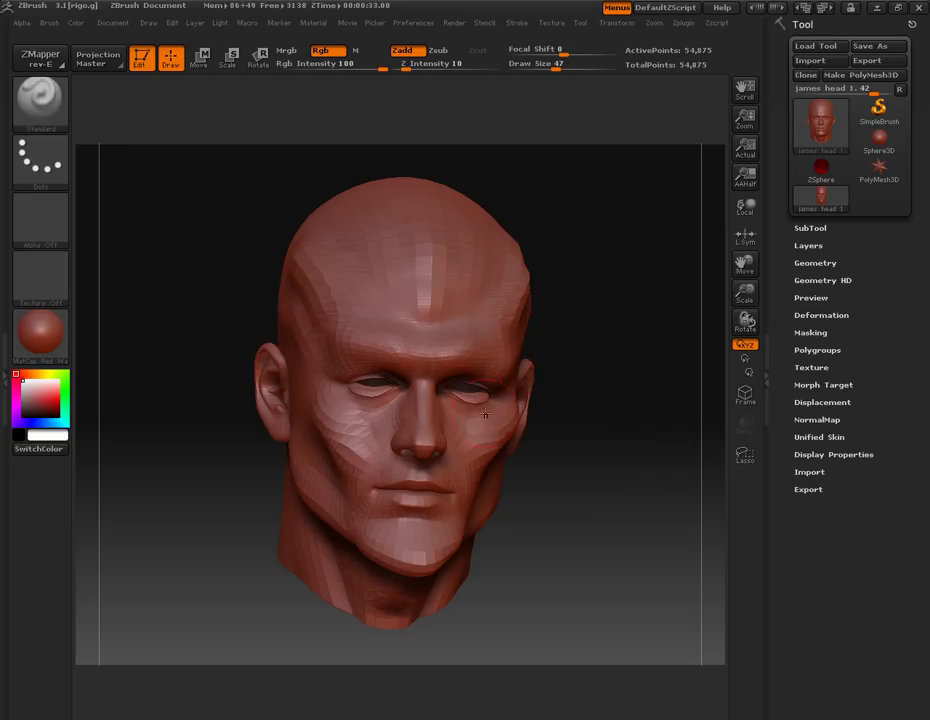
# Pull the tops of both ears upward into points with the SnakeHook brush.
pyautogui.click(45, 104)
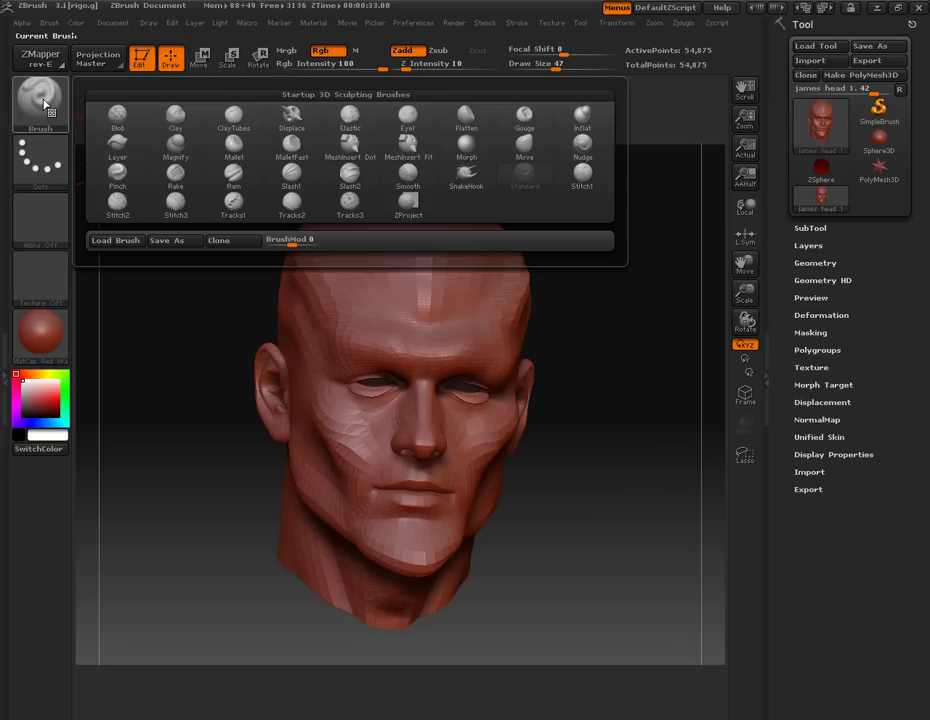
pyautogui.click(468, 182)
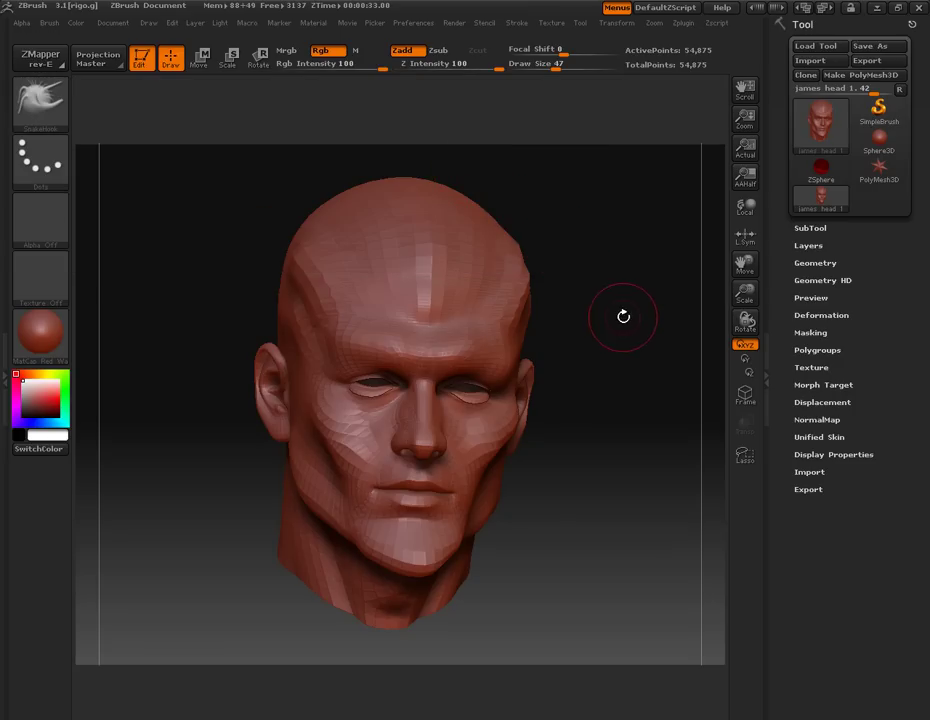
pyautogui.moveTo(631, 322); pyautogui.dragTo(567, 309)
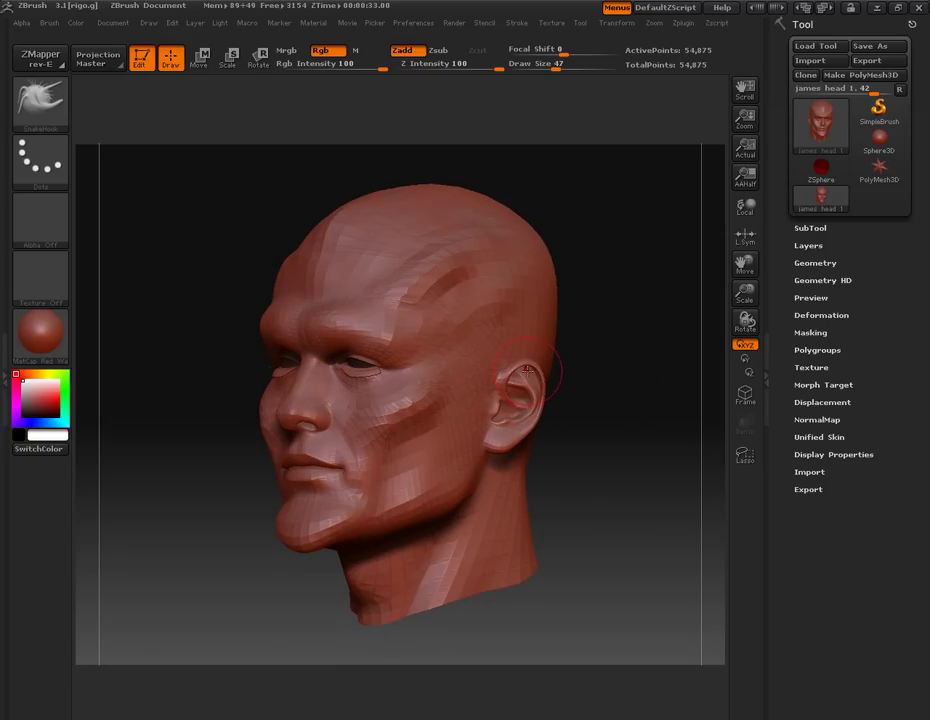
pyautogui.moveTo(528, 373); pyautogui.dragTo(530, 333)
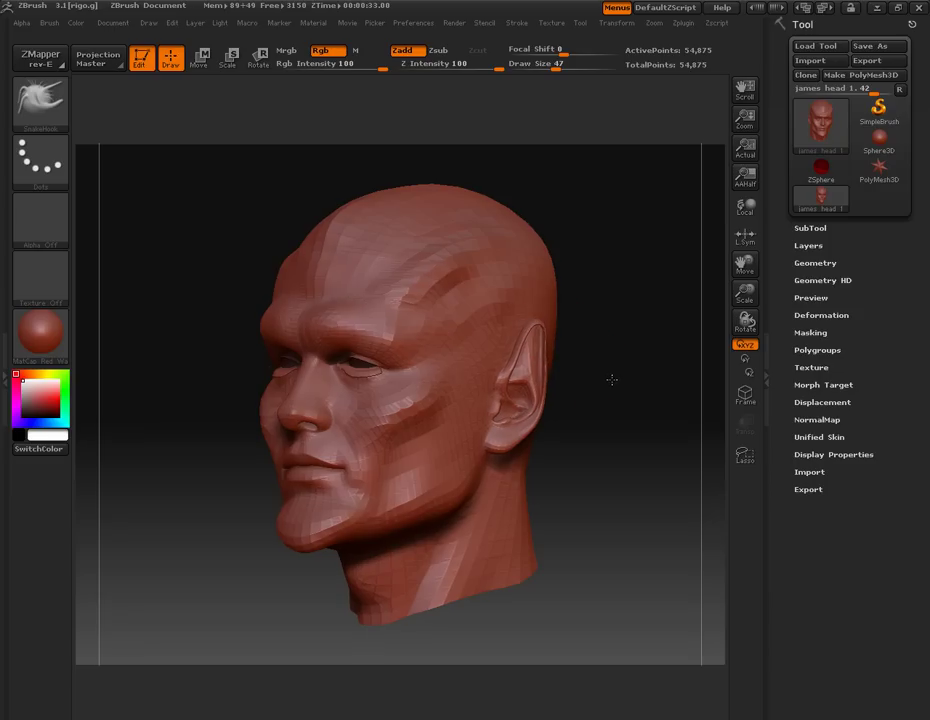
pyautogui.moveTo(610, 380); pyautogui.dragTo(688, 393)
pyautogui.moveTo(323, 358); pyautogui.dragTo(330, 318)
pyautogui.moveTo(622, 384); pyautogui.dragTo(577, 387)
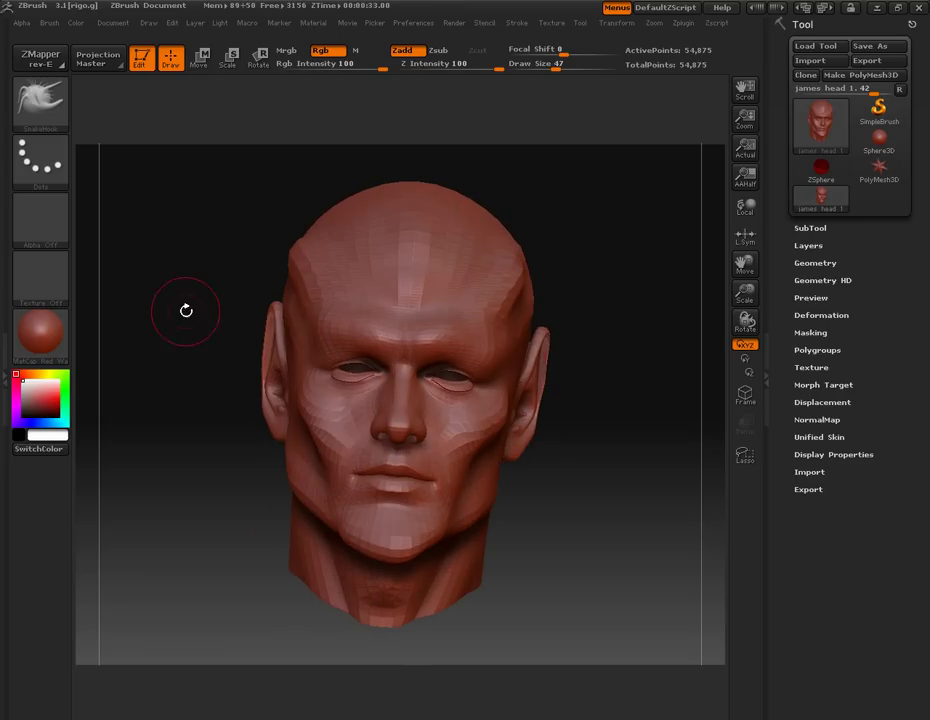
pyautogui.moveTo(168, 305); pyautogui.dragTo(172, 375)
pyautogui.moveTo(580, 313); pyautogui.dragTo(604, 384)
pyautogui.moveTo(586, 488); pyautogui.dragTo(224, 357)
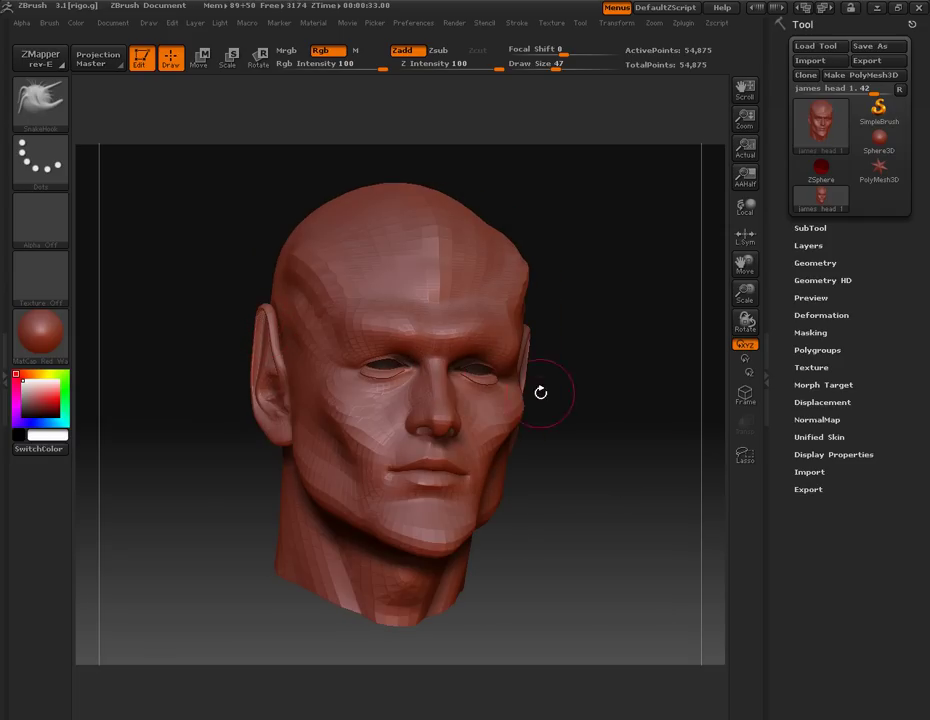
# Try to pull the inner brows down toward the nose bridge into a frown with the SnakeHook brush.
pyautogui.moveTo(621, 407); pyautogui.dragTo(421, 444)
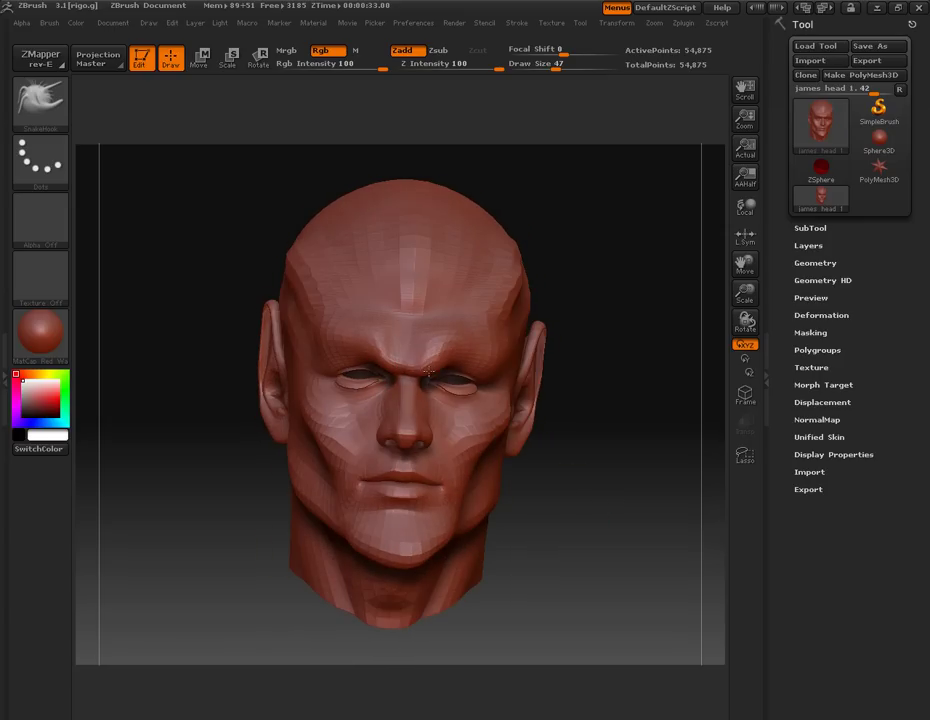
pyautogui.moveTo(551, 415)
pyautogui.mouseDown()
pyautogui.moveTo(565, 434)
pyautogui.moveTo(608, 432)
pyautogui.moveTo(561, 421)
pyautogui.mouseUp()
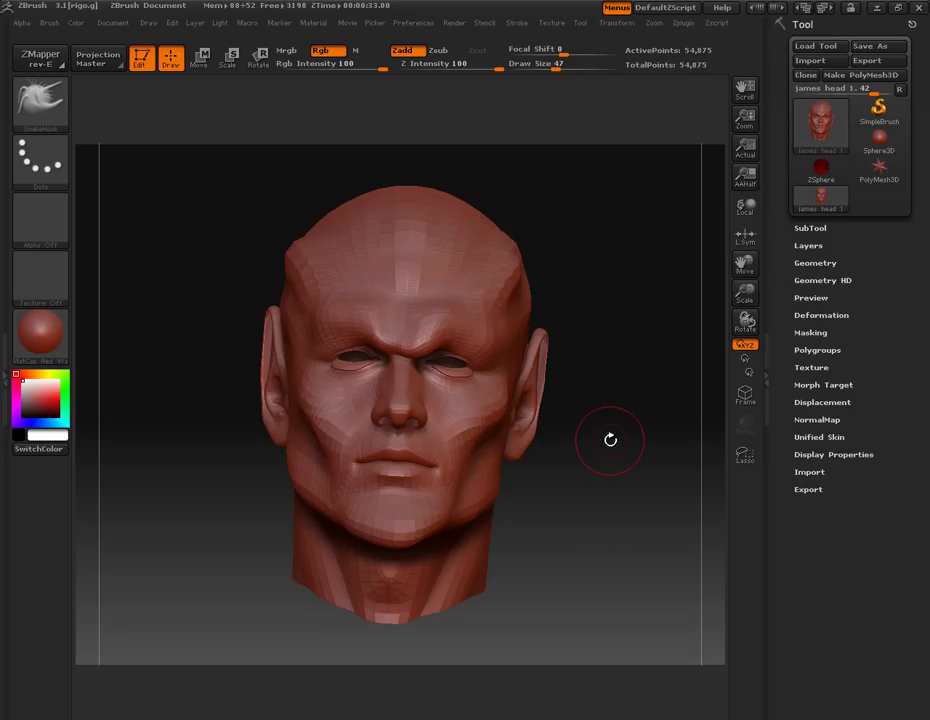
pyautogui.hotkey('ctrl', 'z')
pyautogui.hotkey('ctrl', 'z')
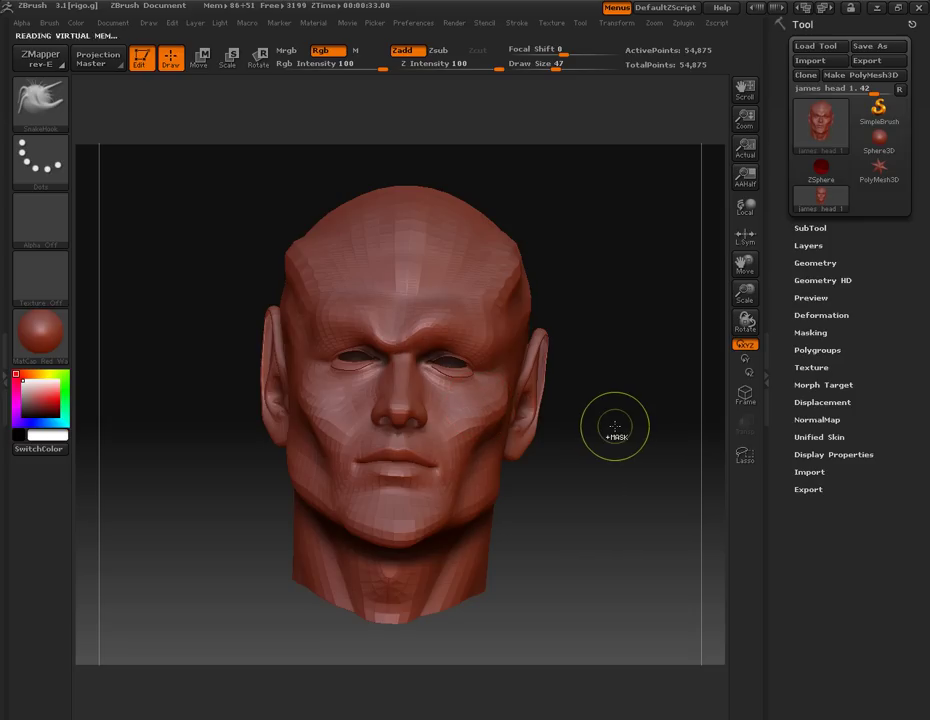
pyautogui.moveTo(622, 414)
pyautogui.mouseDown()
pyautogui.moveTo(590, 432)
pyautogui.moveTo(633, 426)
pyautogui.moveTo(660, 436)
pyautogui.moveTo(670, 461)
pyautogui.moveTo(618, 456)
pyautogui.moveTo(610, 473)
pyautogui.mouseUp()
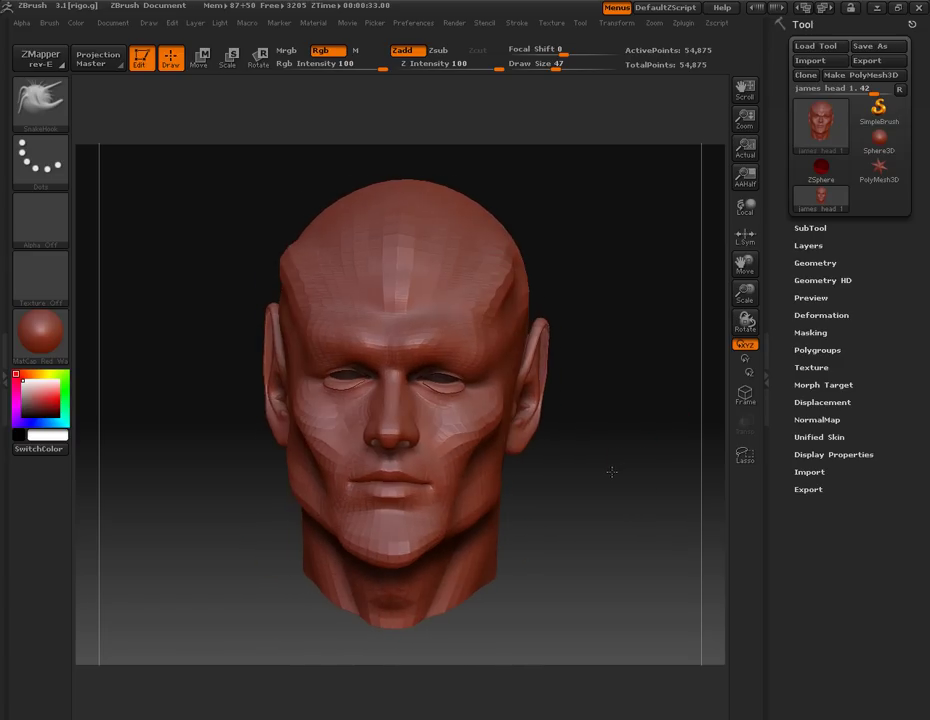
# Switch to the Standard brush with Draw Size 18 and sculpt fine ridges across the forehead.
pyautogui.click(53, 111)
pyautogui.click(521, 188)
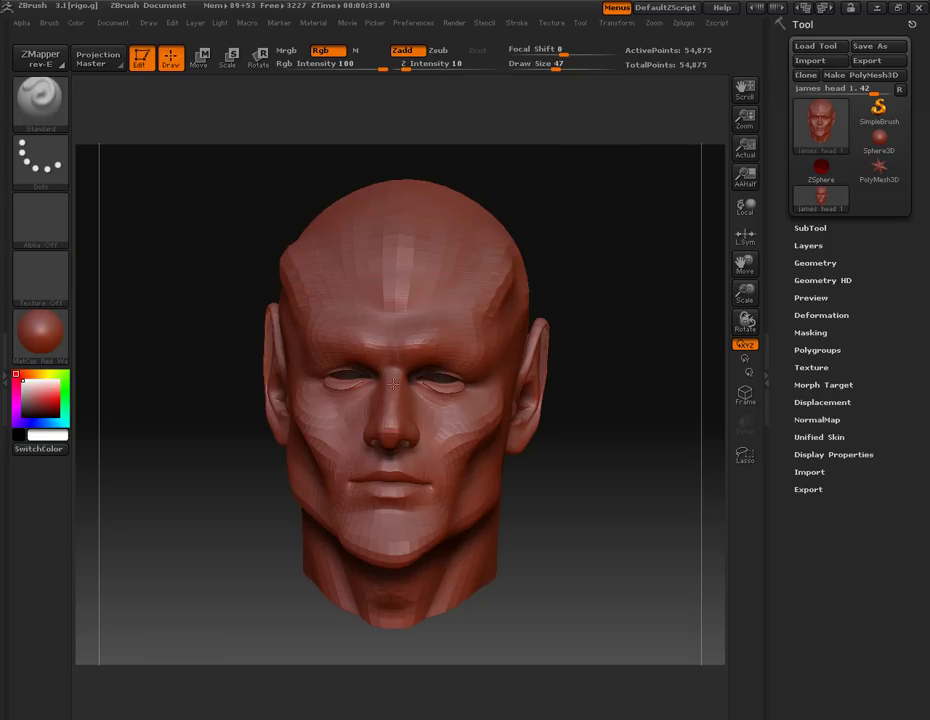
pyautogui.press('space')
pyautogui.moveTo(686, 354); pyautogui.dragTo(671, 356)
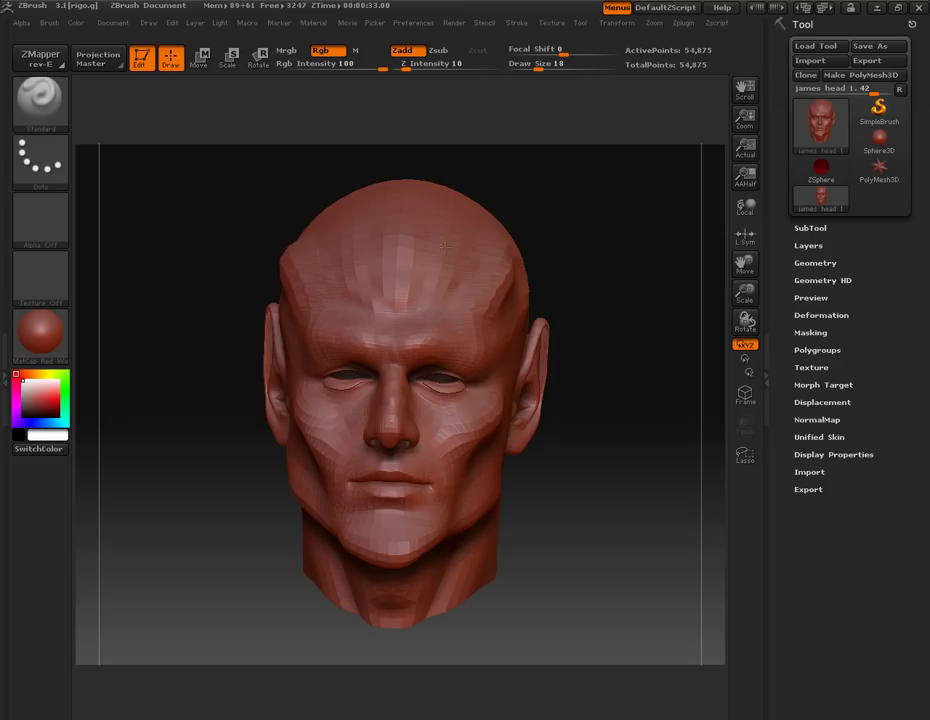
pyautogui.moveTo(497, 478)
pyautogui.mouseDown()
pyautogui.moveTo(565, 504)
pyautogui.moveTo(443, 455)
pyautogui.mouseUp()
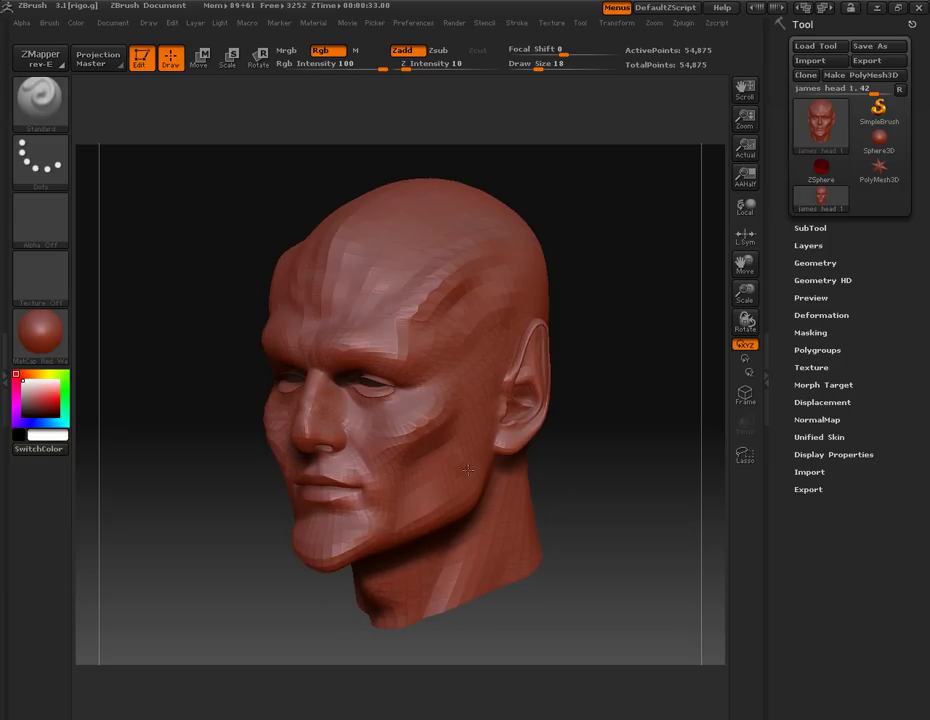
pyautogui.moveTo(513, 492)
pyautogui.mouseDown()
pyautogui.moveTo(612, 484)
pyautogui.moveTo(331, 459)
pyautogui.mouseUp()
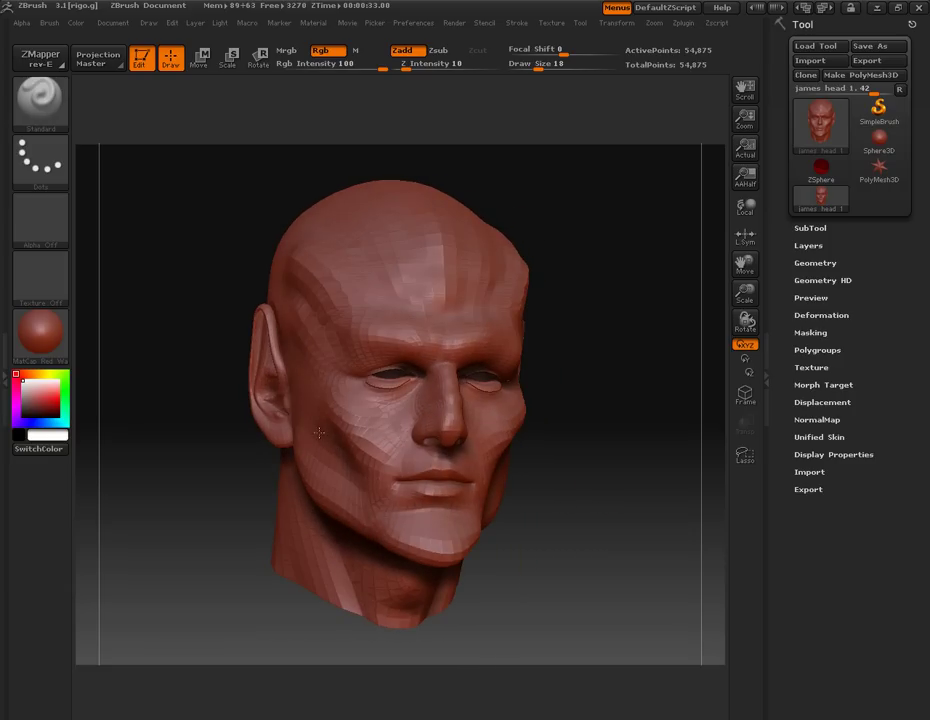
# Add fine strokes around the nose bridge and temples, and set the Draw Size to 39.
pyautogui.moveTo(405, 470); pyautogui.dragTo(577, 493)
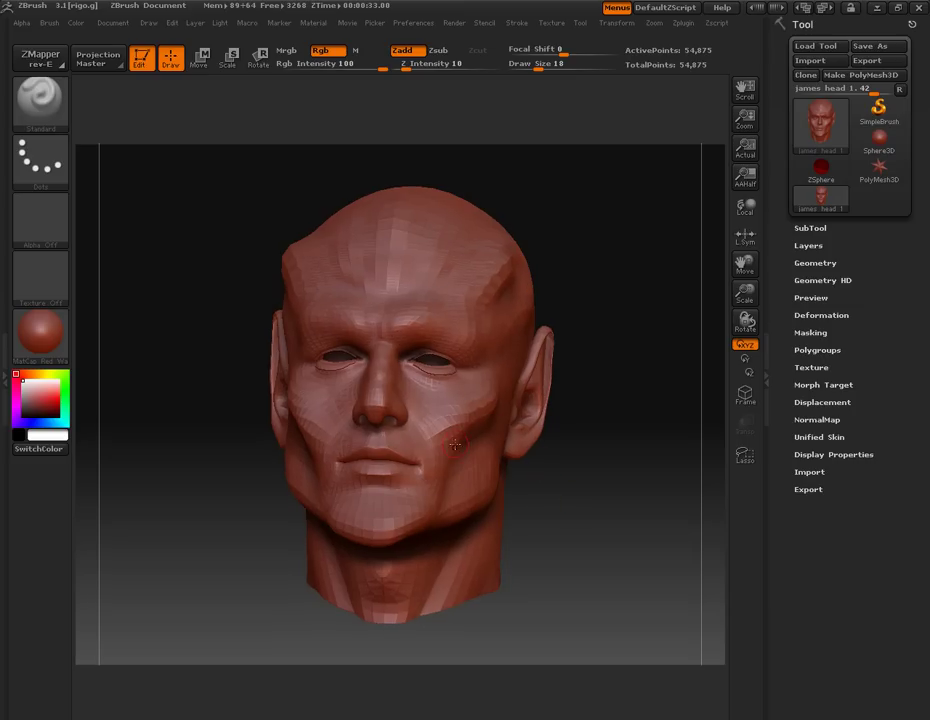
pyautogui.moveTo(679, 405); pyautogui.dragTo(632, 447)
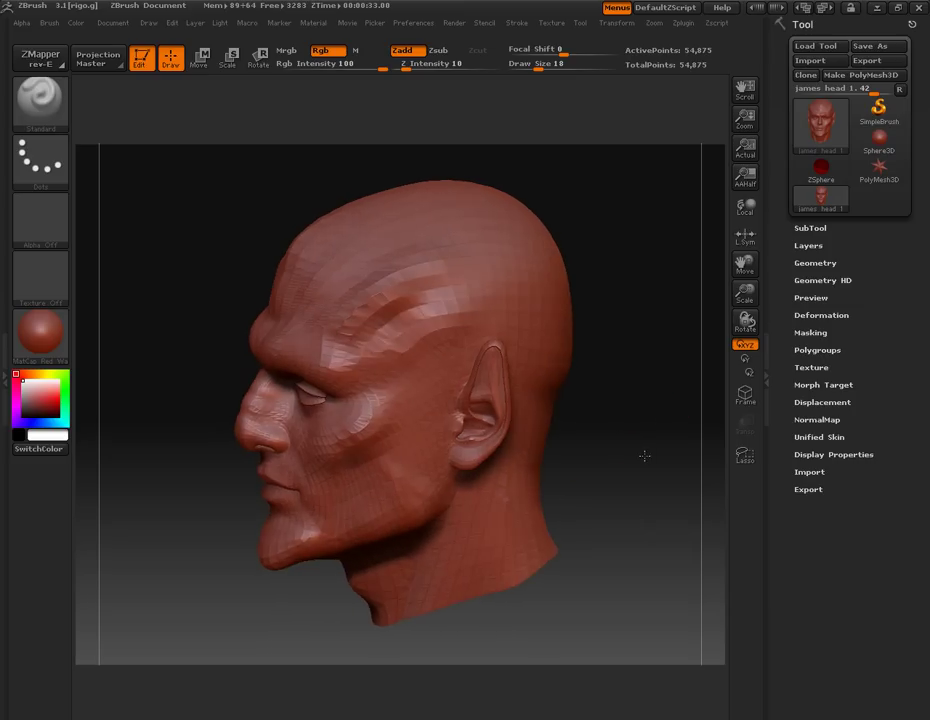
pyautogui.moveTo(635, 450)
pyautogui.mouseDown()
pyautogui.moveTo(629, 440)
pyautogui.moveTo(646, 457)
pyautogui.moveTo(633, 473)
pyautogui.moveTo(727, 477)
pyautogui.moveTo(683, 484)
pyautogui.moveTo(705, 492)
pyautogui.moveTo(575, 490)
pyautogui.moveTo(635, 487)
pyautogui.mouseUp()
pyautogui.press('space')
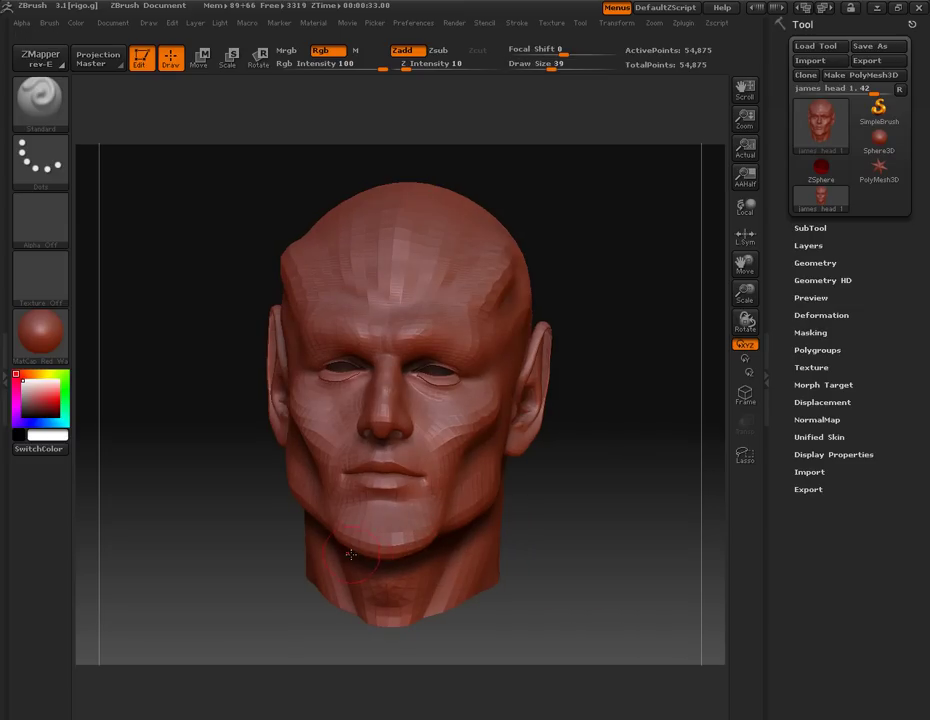
pyautogui.moveTo(563, 563); pyautogui.dragTo(627, 376)
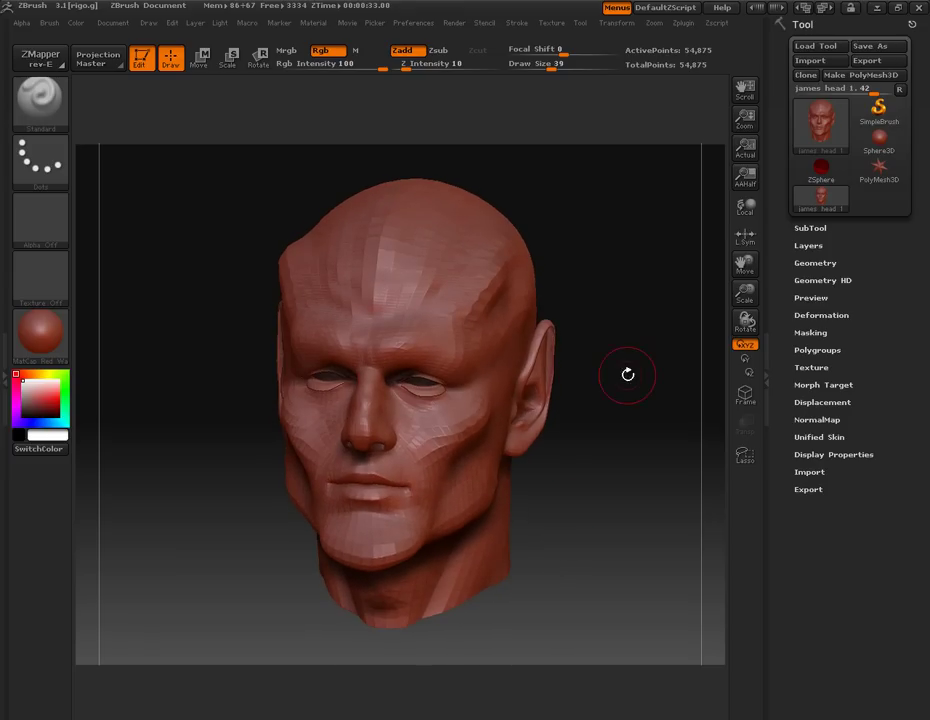
# Export the sculpted head as a Wavefront OBJ named james head morf in the james head folder.
pyautogui.click(883, 62)
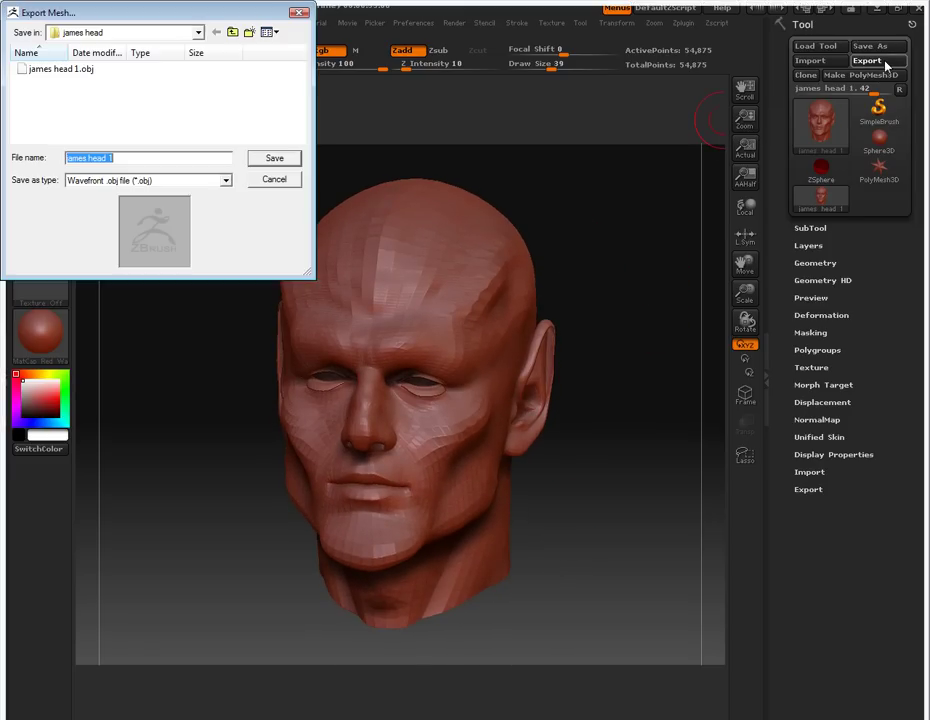
pyautogui.click(156, 157)
pyautogui.press('BackSpace')
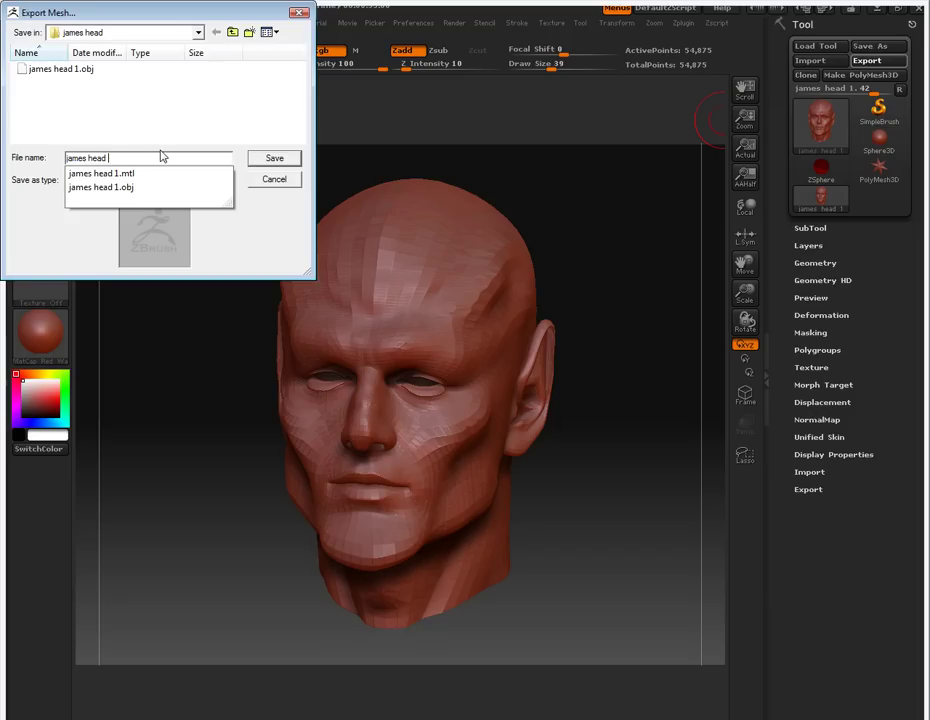
pyautogui.write('morf')
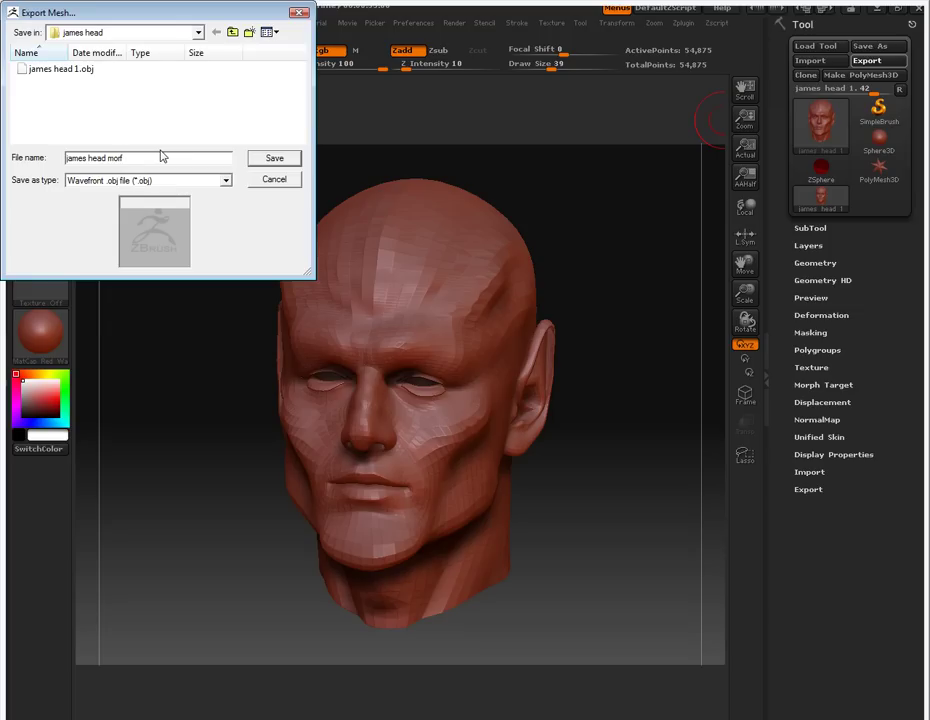
pyautogui.click(274, 162)
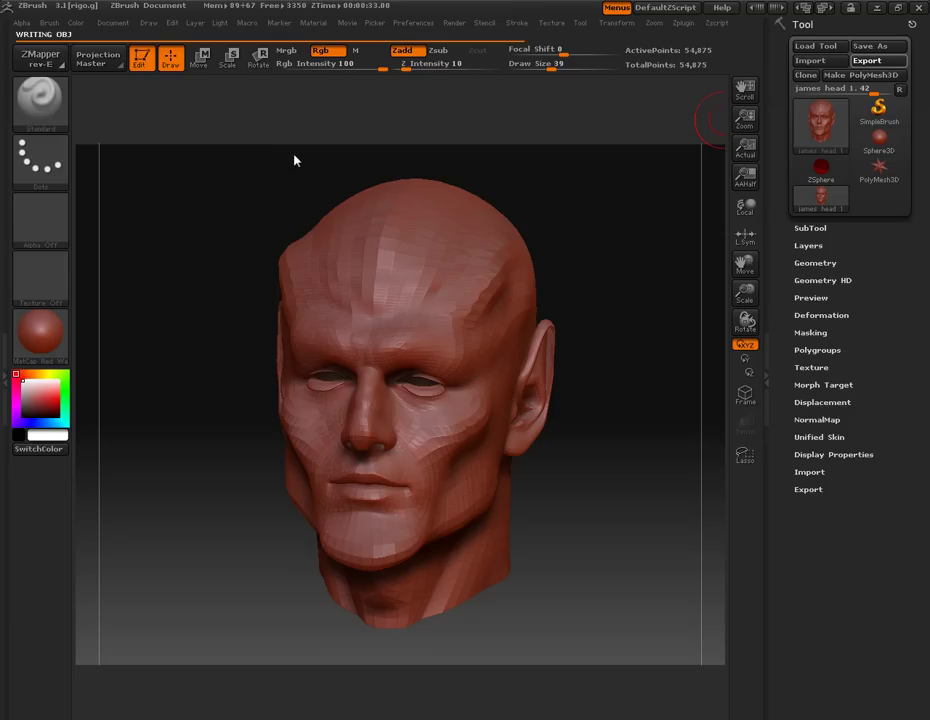
# Switch to Poser and select the James figure's head.
pyautogui.click(879, 9)
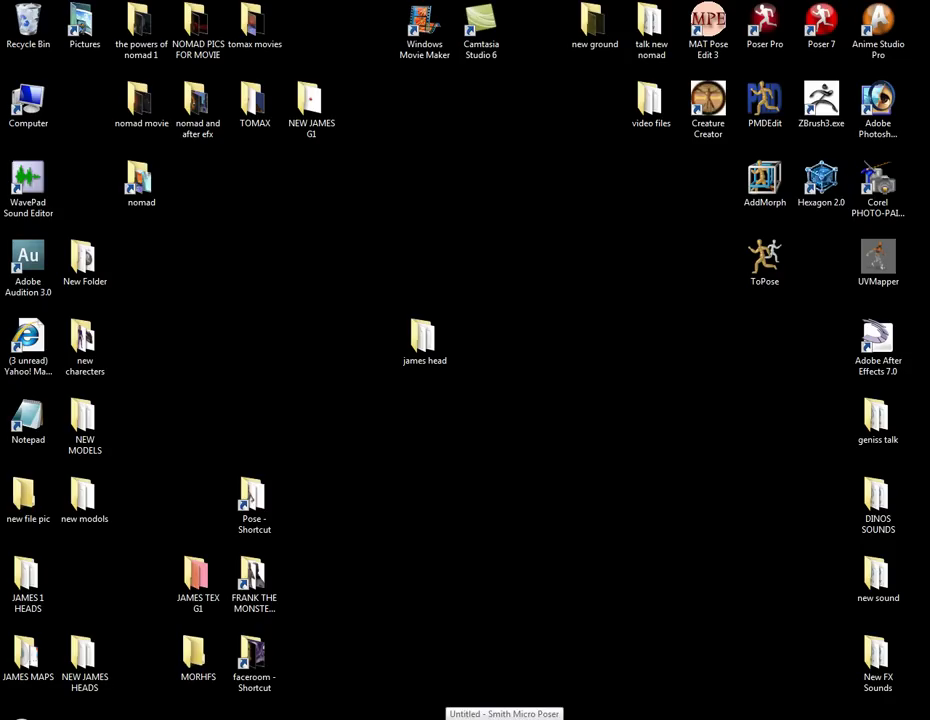
pyautogui.click(430, 717)
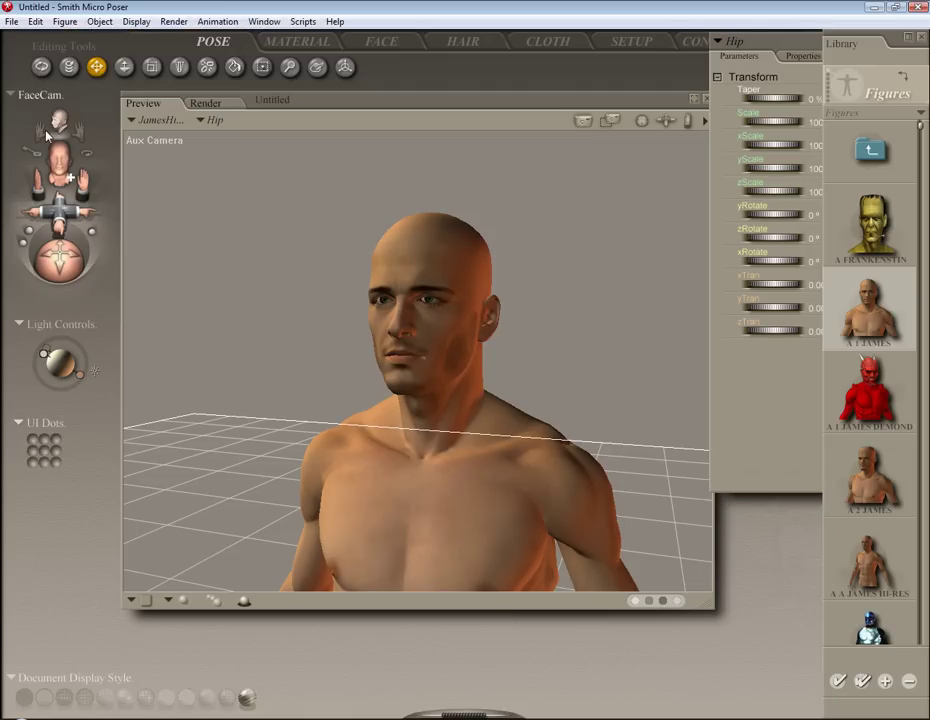
pyautogui.click(442, 268)
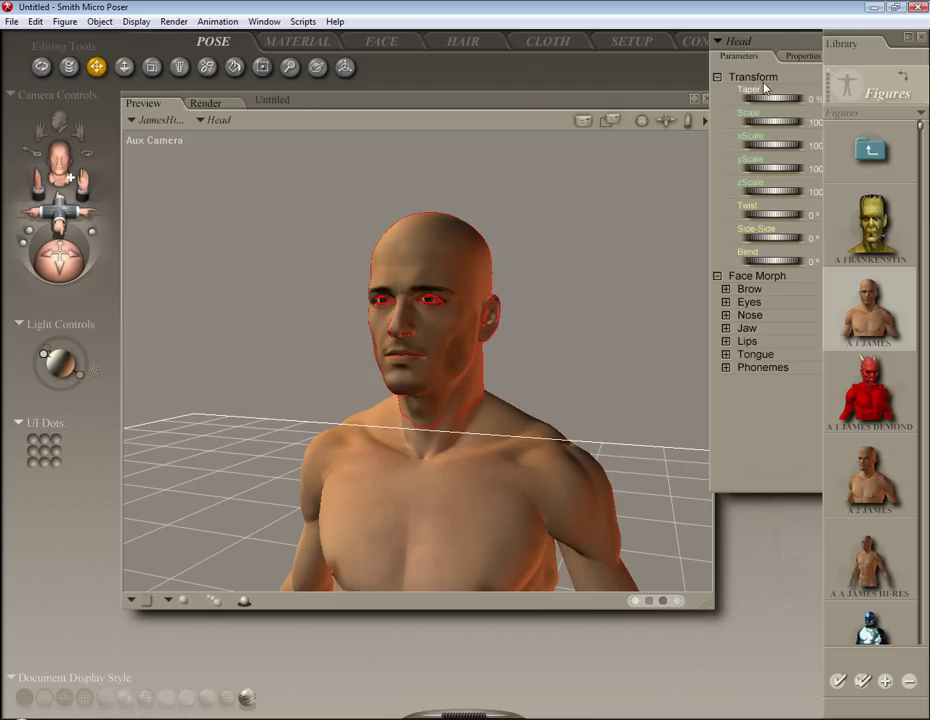
pyautogui.click(770, 42)
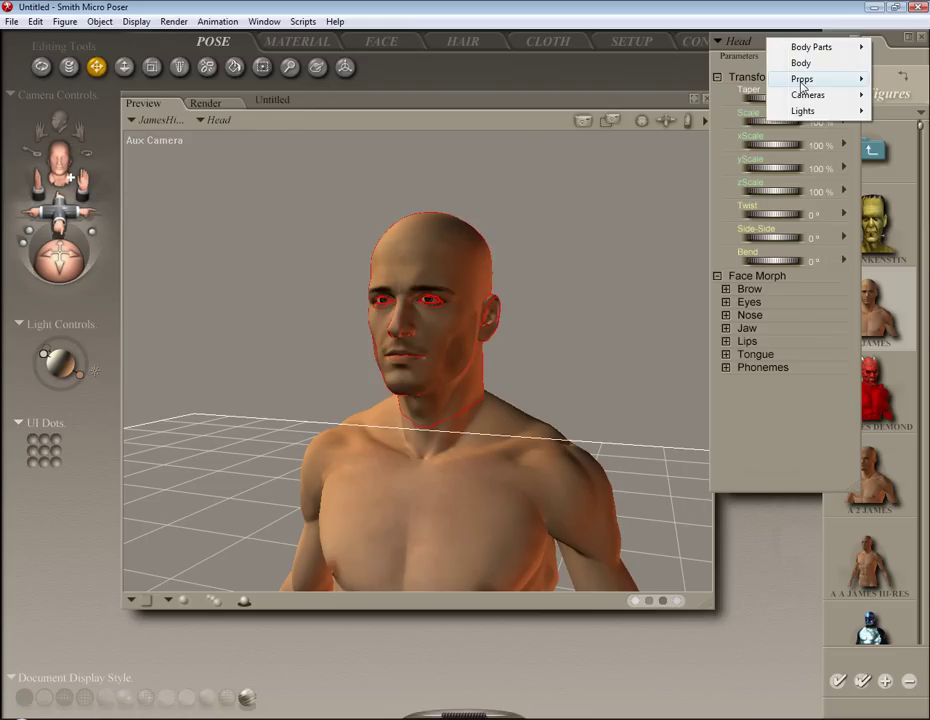
pyautogui.click(762, 57)
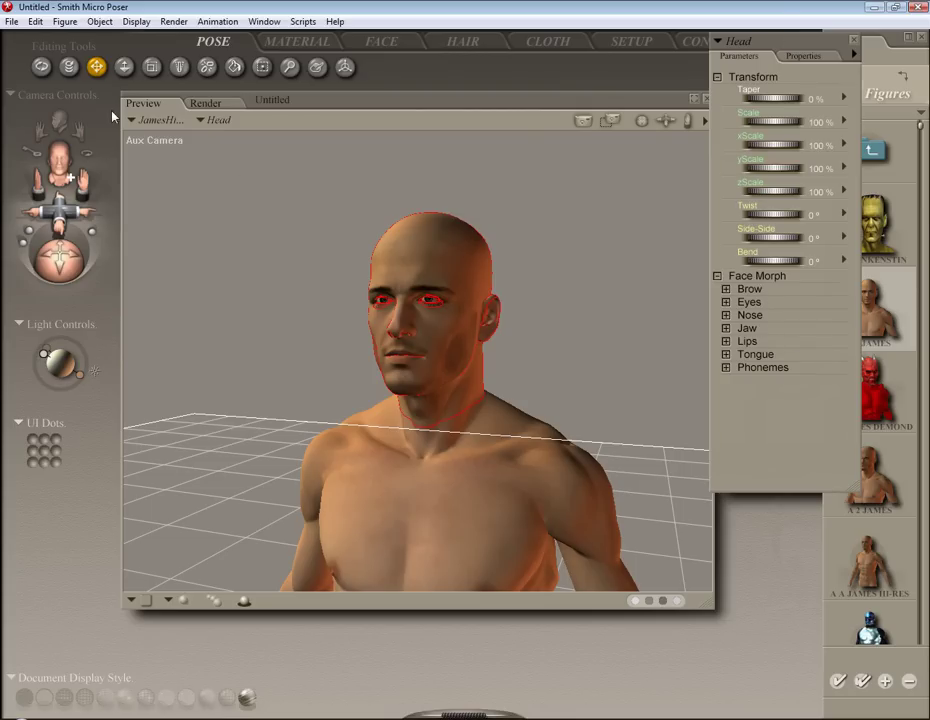
# Load james head morf.OBJ as a morph target on the head, with the label james head morf.
pyautogui.click(100, 21)
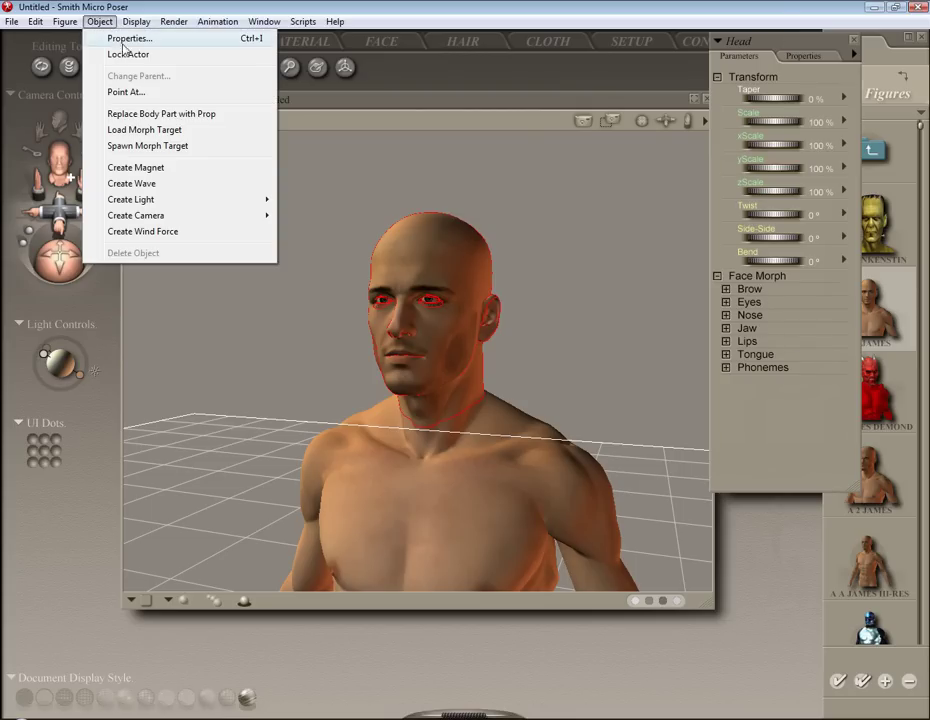
pyautogui.click(112, 130)
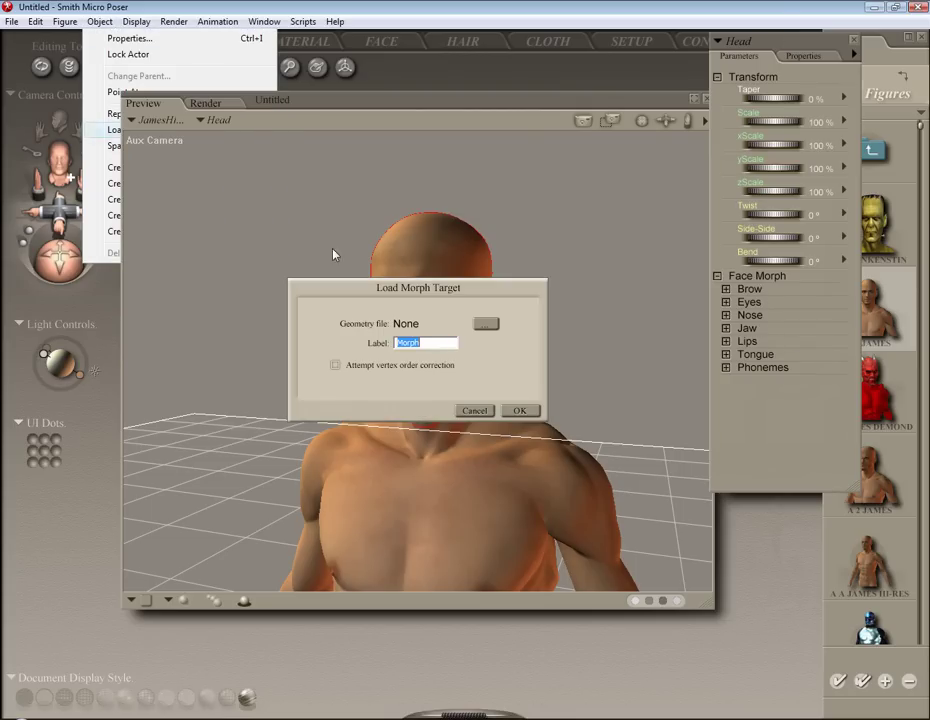
pyautogui.click(486, 326)
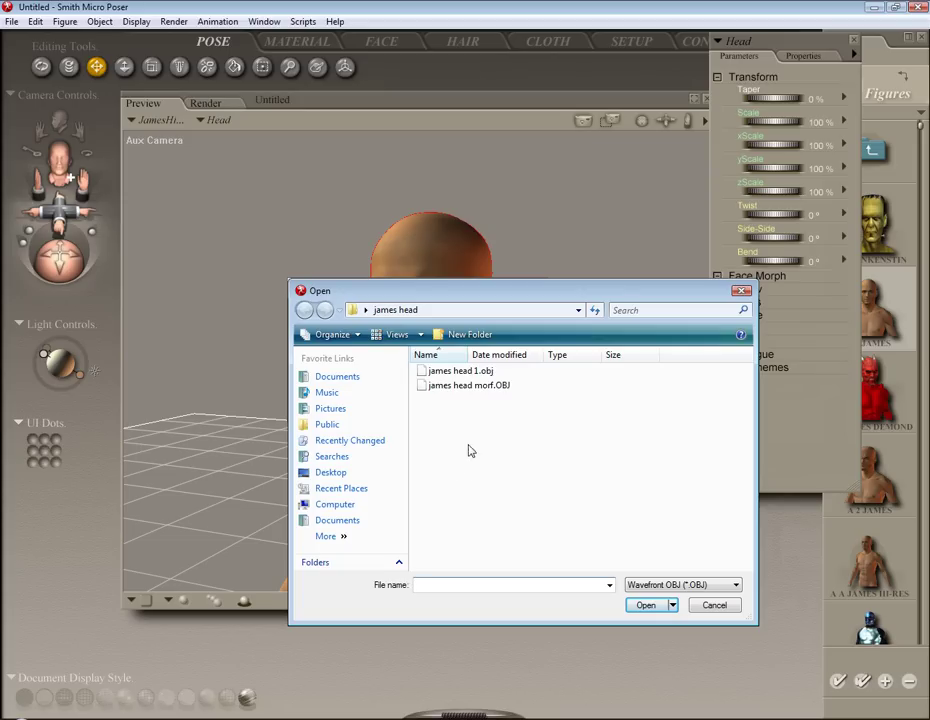
pyautogui.click(452, 386)
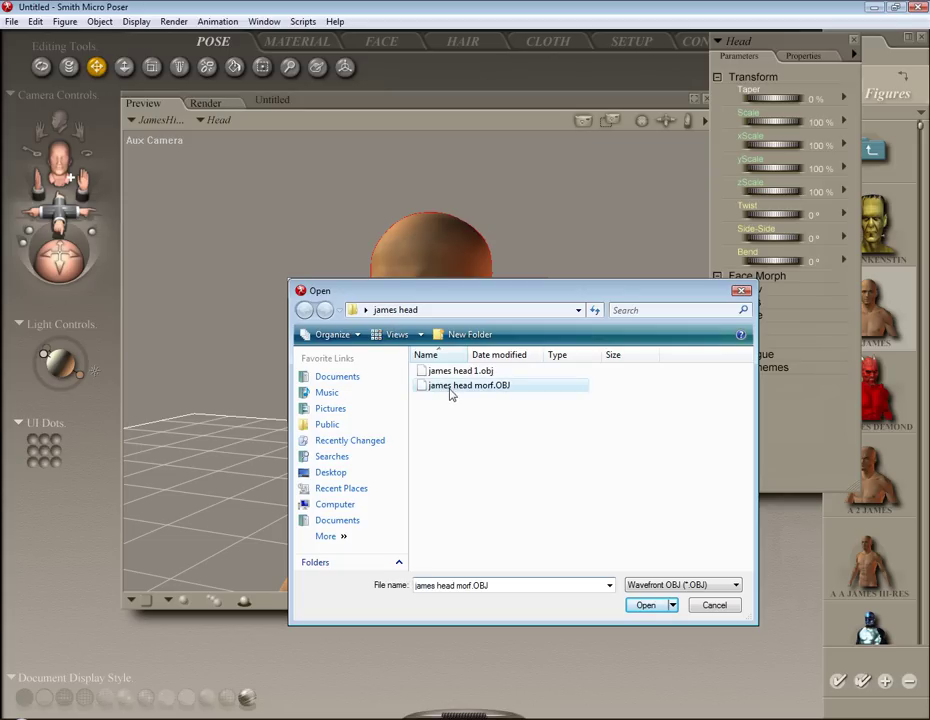
pyautogui.click(648, 608)
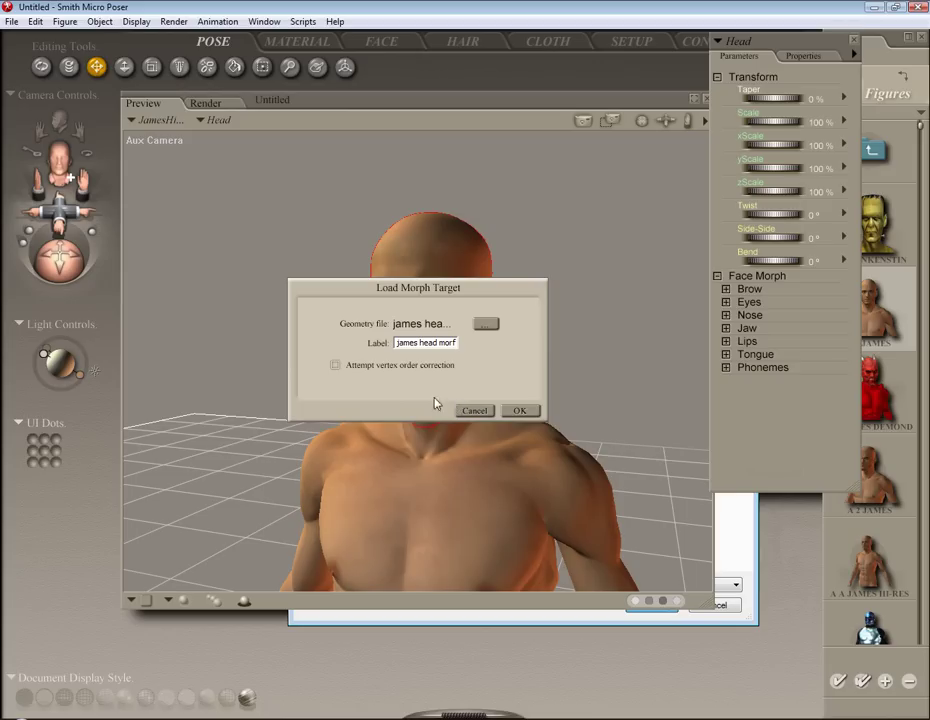
pyautogui.click(519, 410)
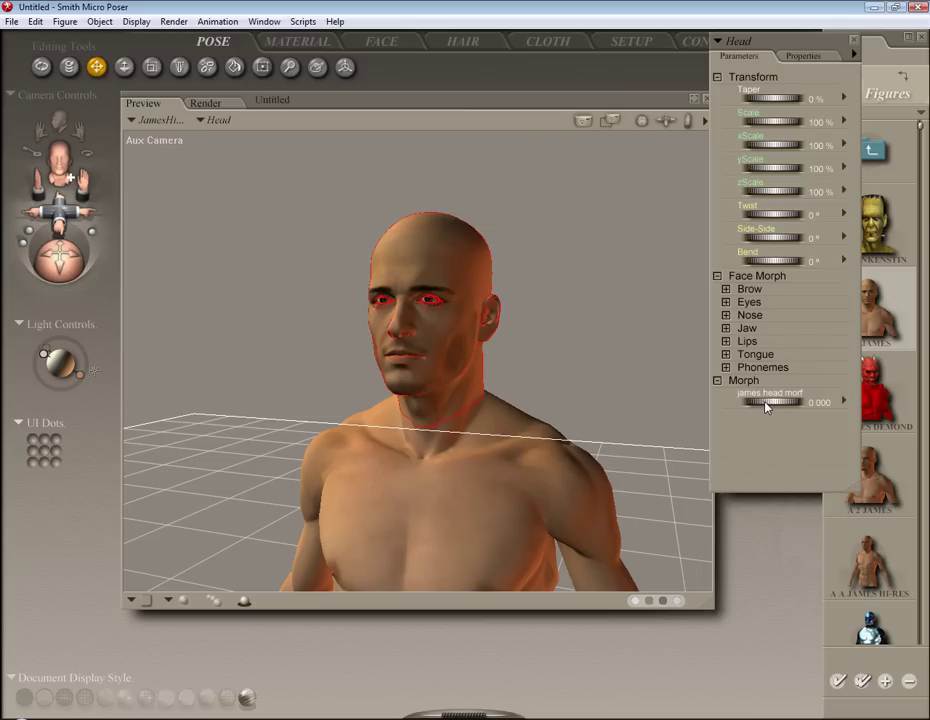
# Try the james head morf dial at 1.220 on the head, and set it to 0.960.
pyautogui.moveTo(766, 404); pyautogui.dragTo(881, 404)
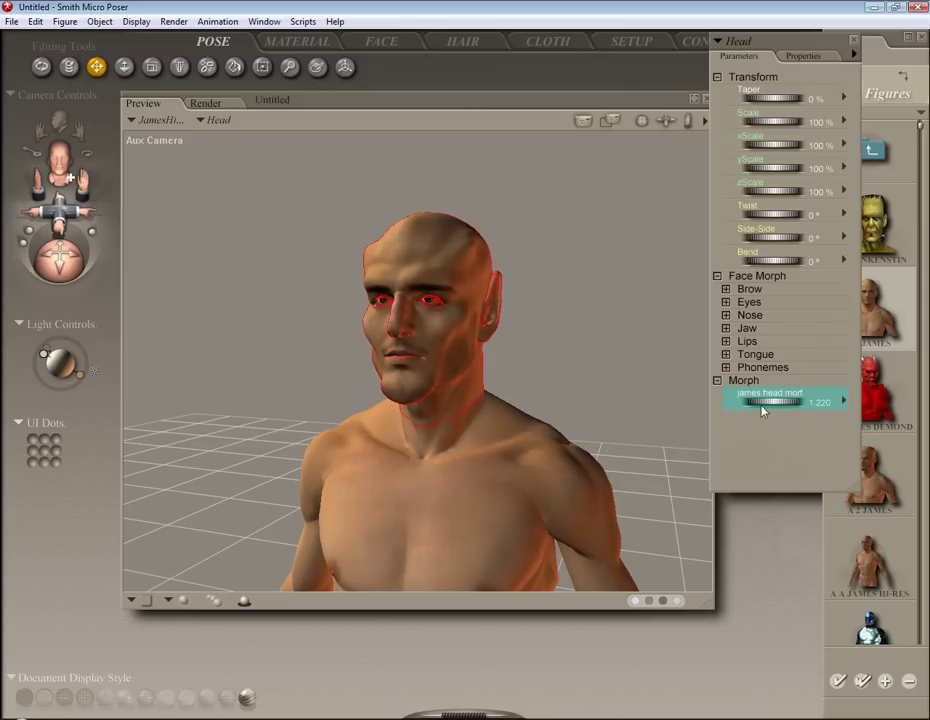
pyautogui.moveTo(60, 259); pyautogui.dragTo(79, 200)
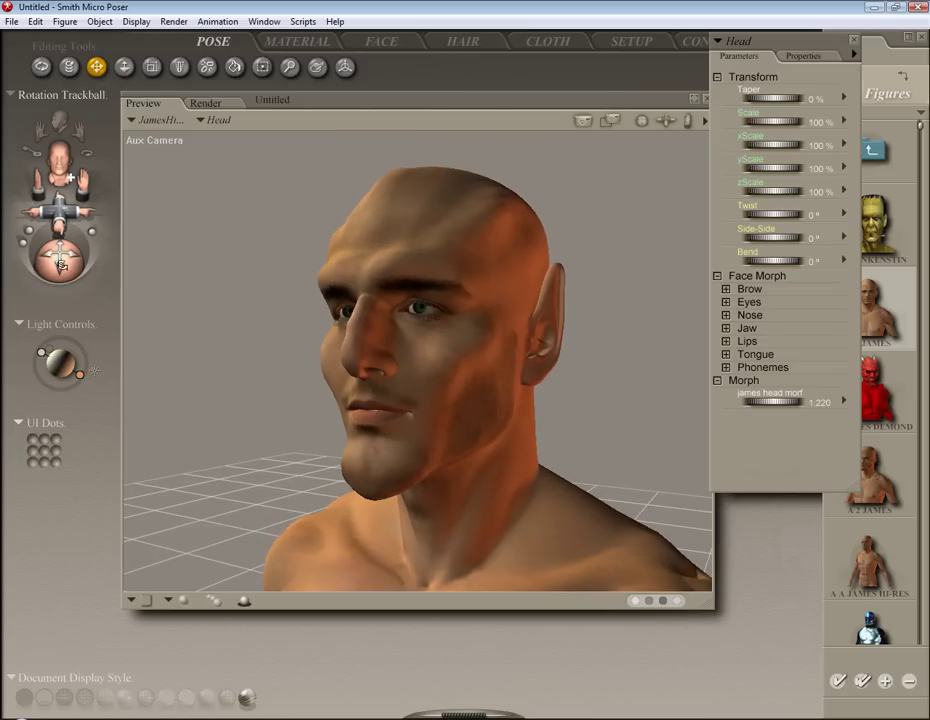
pyautogui.moveTo(61, 264)
pyautogui.mouseDown()
pyautogui.moveTo(48, 264)
pyautogui.moveTo(55, 254)
pyautogui.mouseUp()
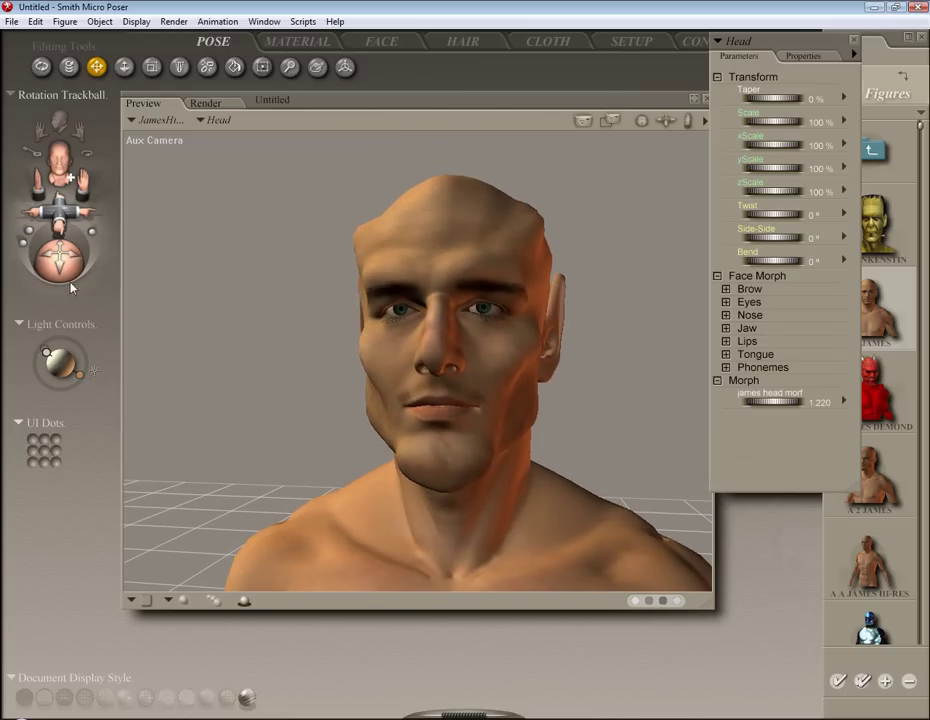
pyautogui.moveTo(790, 408)
pyautogui.mouseDown()
pyautogui.moveTo(757, 408)
pyautogui.moveTo(772, 408)
pyautogui.mouseUp()
# Examine the morphed head's brow, cheeks, jaw and pointed ears up close from the front and side.
pyautogui.moveTo(88, 278); pyautogui.dragTo(468, 278)
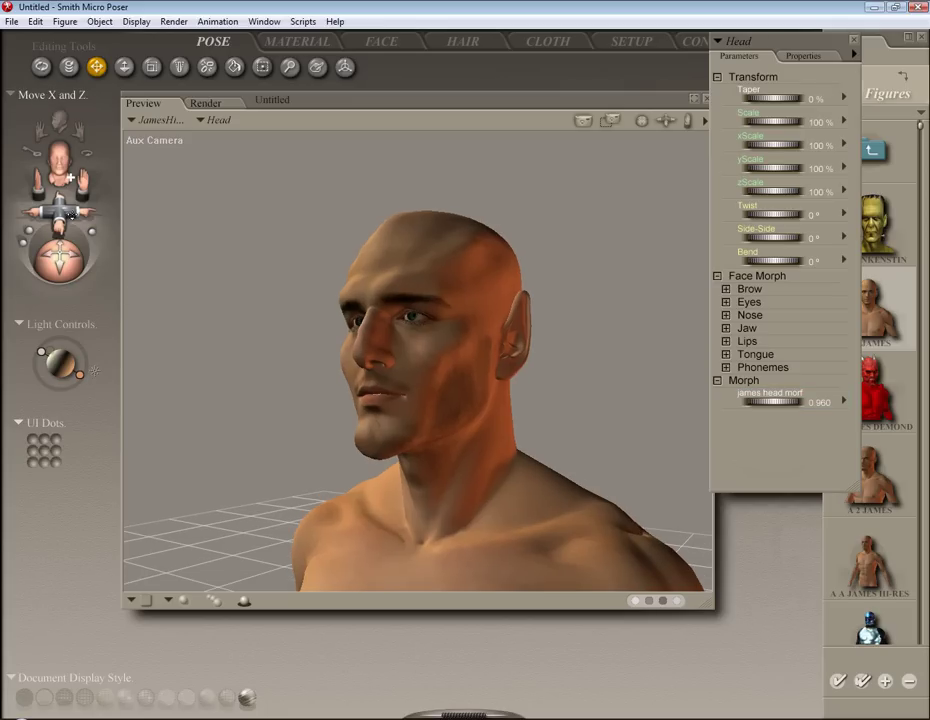
pyautogui.moveTo(64, 211); pyautogui.dragTo(64, 236)
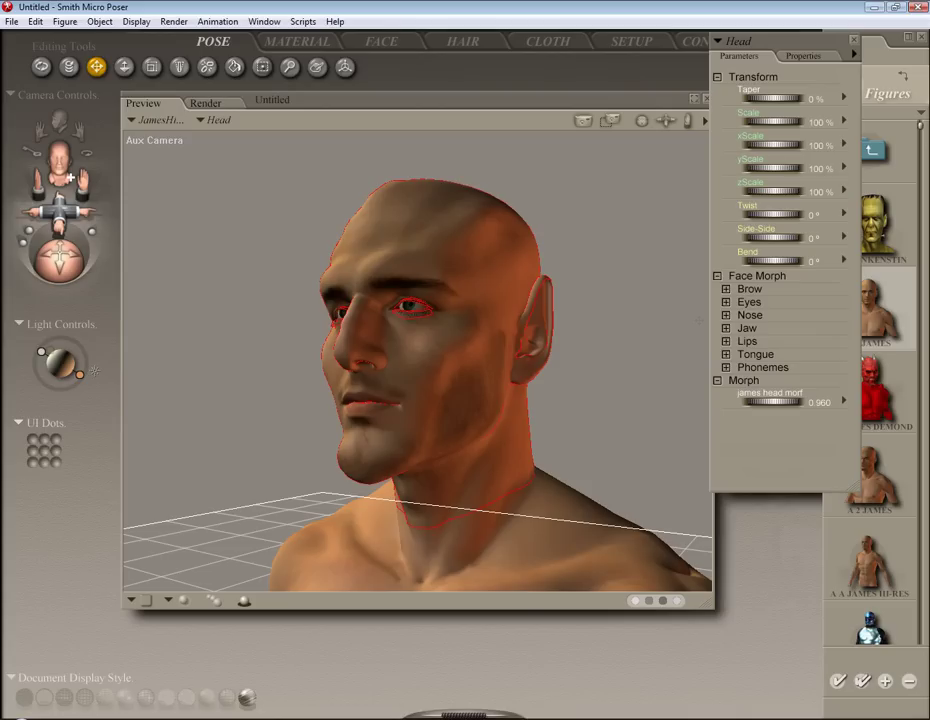
pyautogui.moveTo(59, 264)
pyautogui.mouseDown()
pyautogui.moveTo(78, 262)
pyautogui.moveTo(76, 272)
pyautogui.mouseUp()
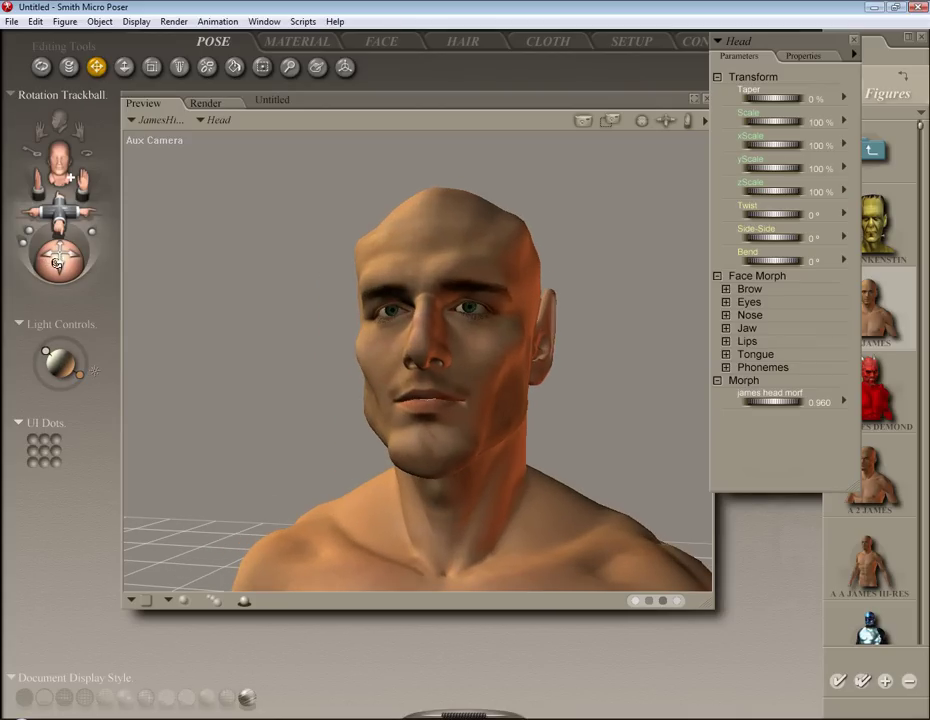
pyautogui.moveTo(55, 265)
pyautogui.mouseDown()
pyautogui.moveTo(74, 264)
pyautogui.moveTo(46, 260)
pyautogui.moveTo(67, 261)
pyautogui.mouseUp()
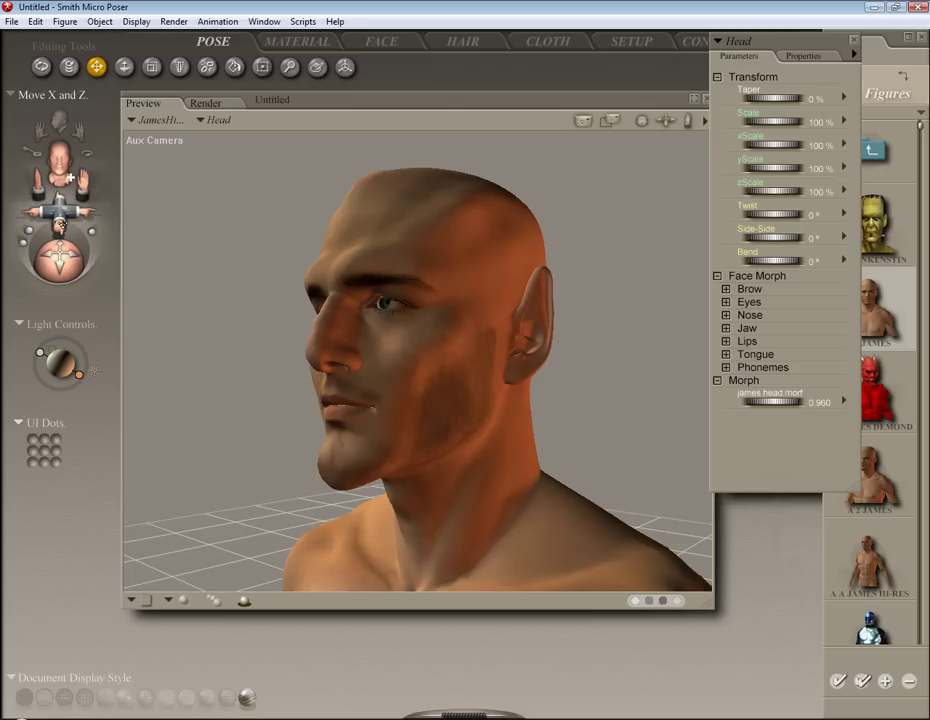
pyautogui.moveTo(61, 226); pyautogui.dragTo(85, 259)
pyautogui.moveTo(71, 177); pyautogui.dragTo(71, 177)
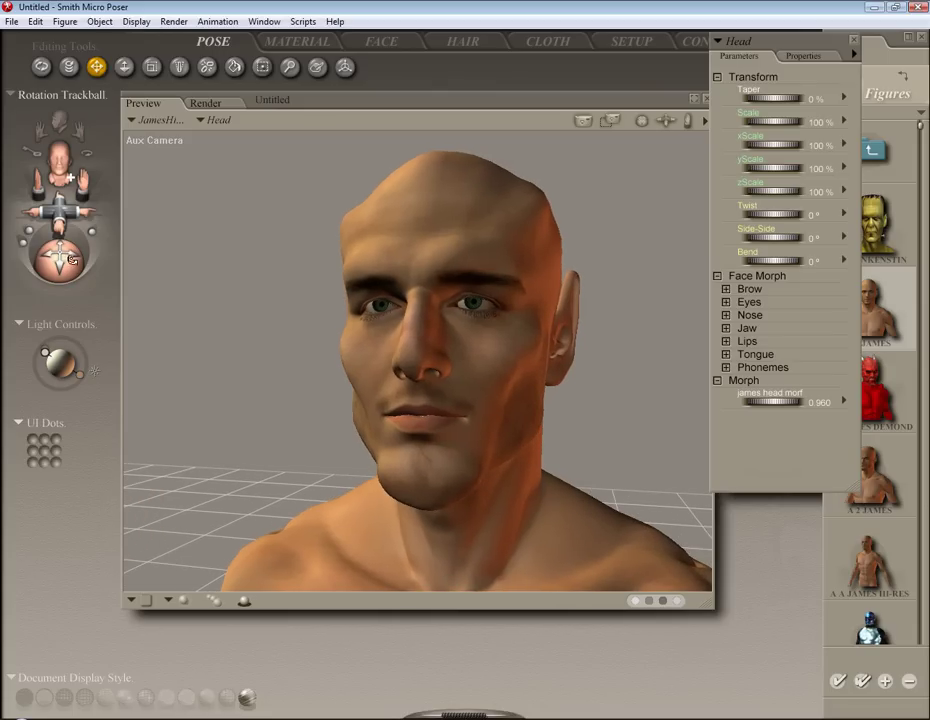
pyautogui.moveTo(72, 259); pyautogui.dragTo(60, 259)
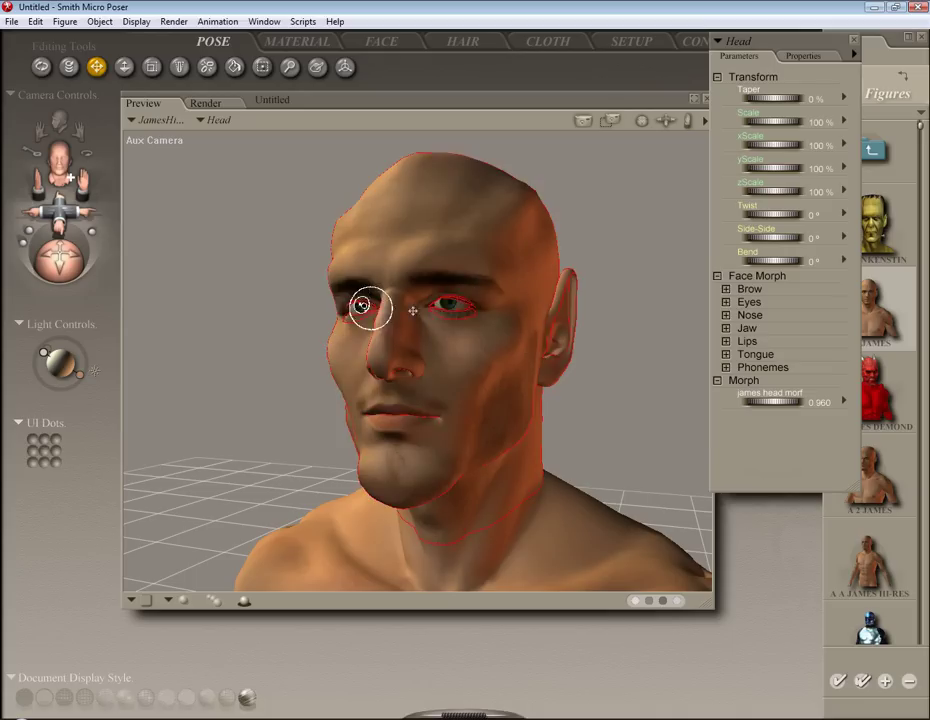